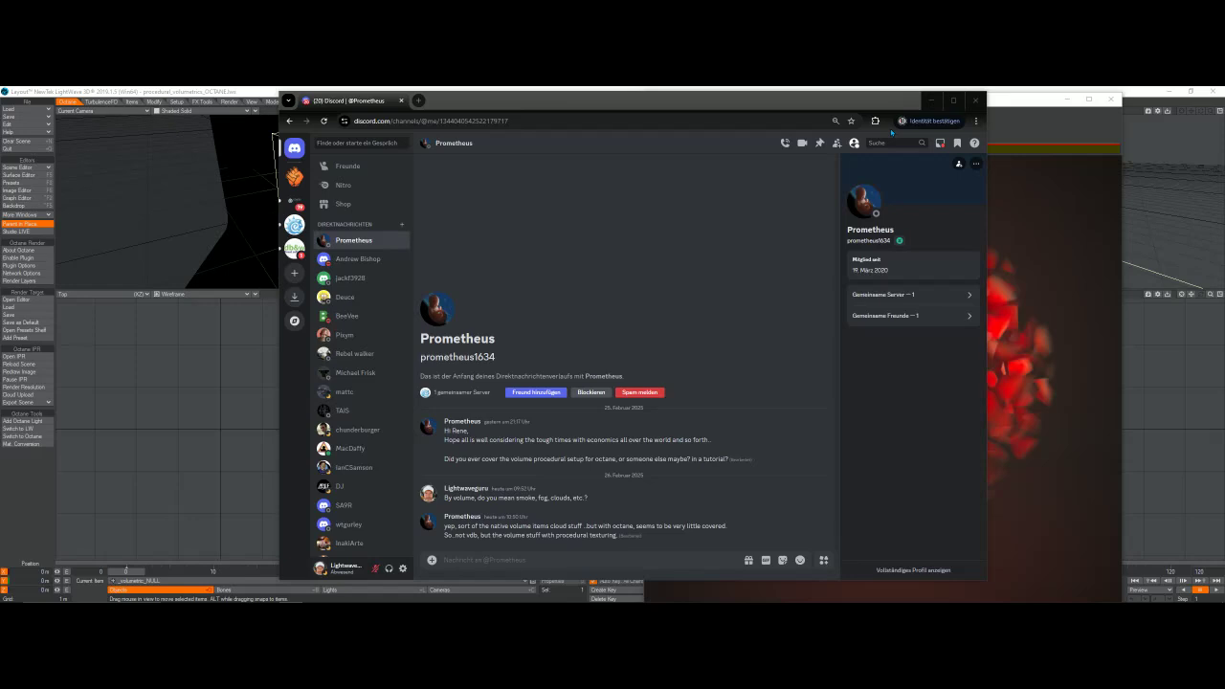
- Minimise the browser chat to return to LightWave Layout, and open the LWOctane Volumetrics Options in the _volumetric_NULL object's properties
{"action": "left_click", "coordinate": [931, 100]}
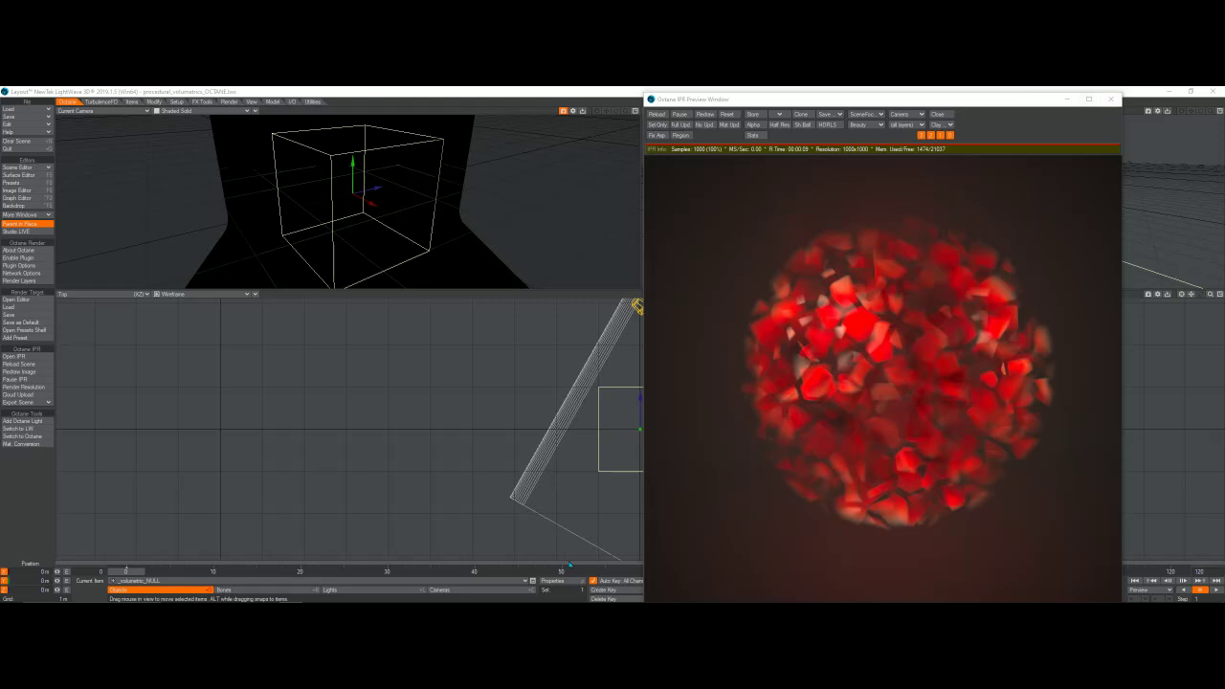
{"action": "mouse_move", "coordinate": [487, 597]}
{"action": "left_click", "coordinate": [562, 581]}
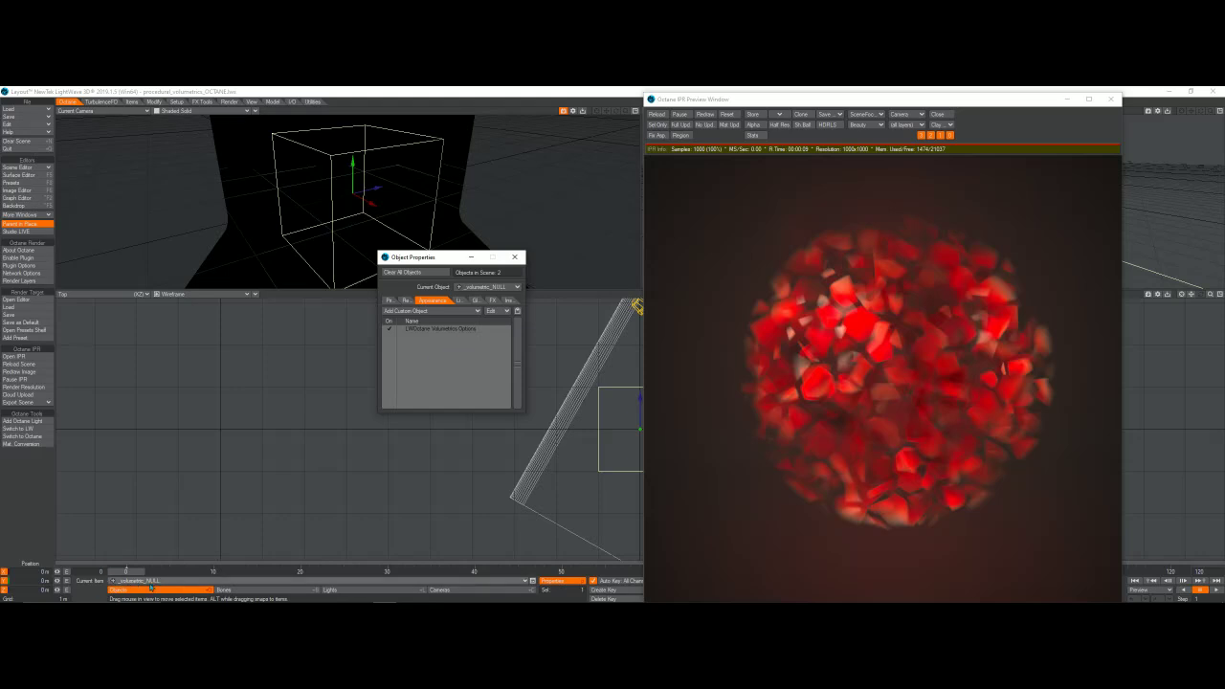
{"action": "left_click", "coordinate": [431, 330]}
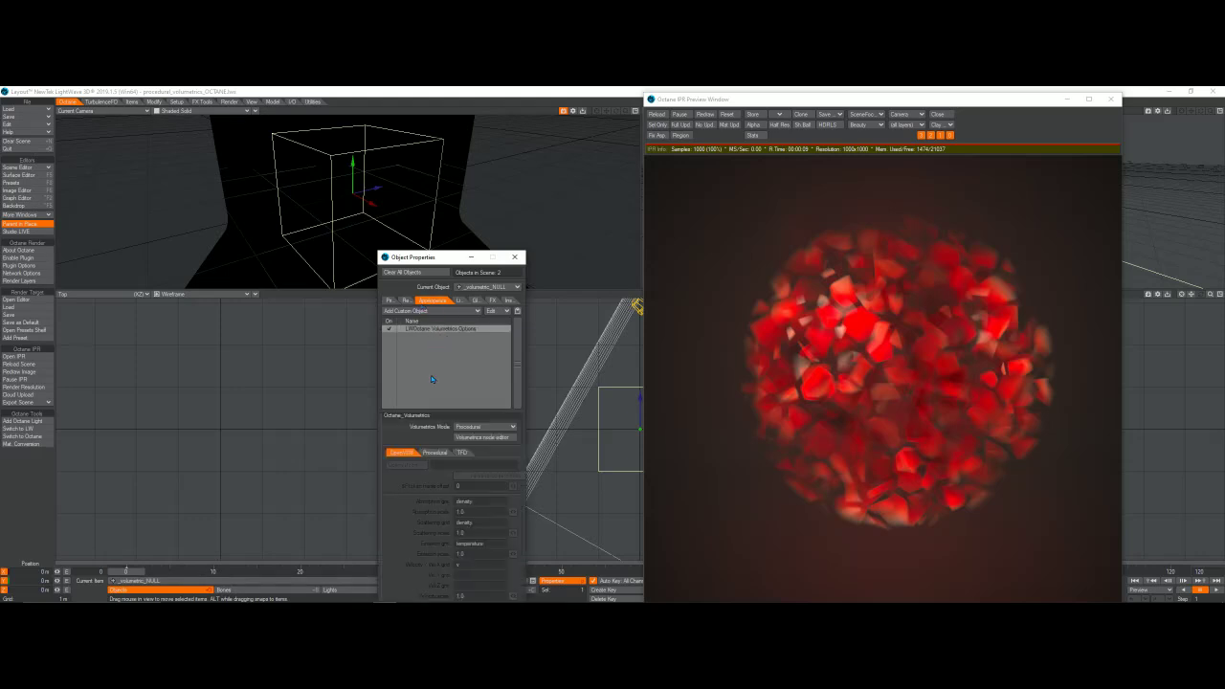
{"action": "left_click_drag", "start_coordinate": [418, 258], "coordinate": [480, 141]}
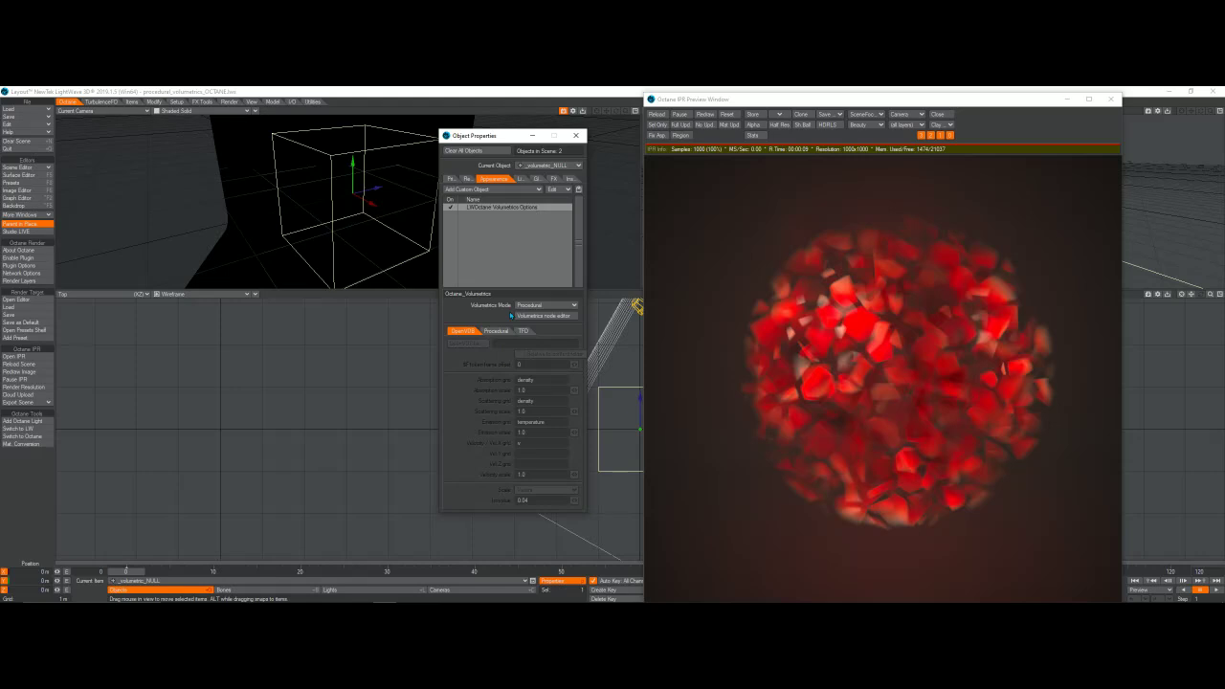
- Examine the procedural volume settings, including the volumetrics mode choices, volume shape choices, falloff and grid resolution
{"action": "left_click", "coordinate": [554, 305]}
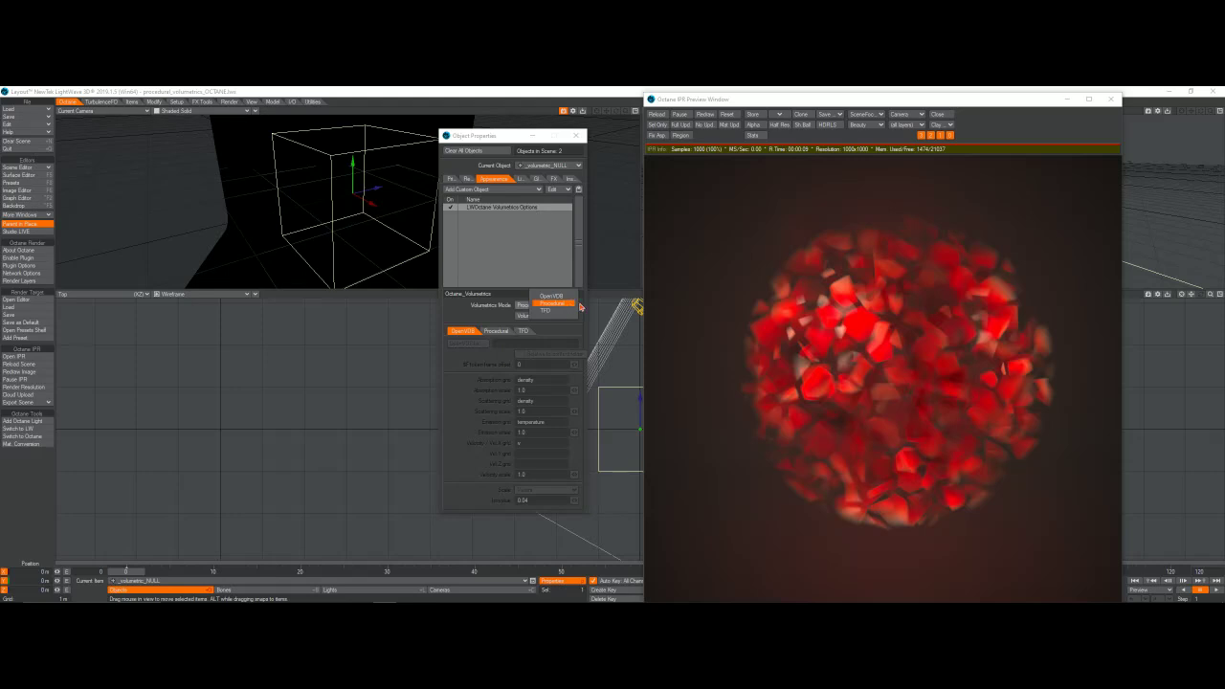
{"action": "left_click", "coordinate": [577, 304]}
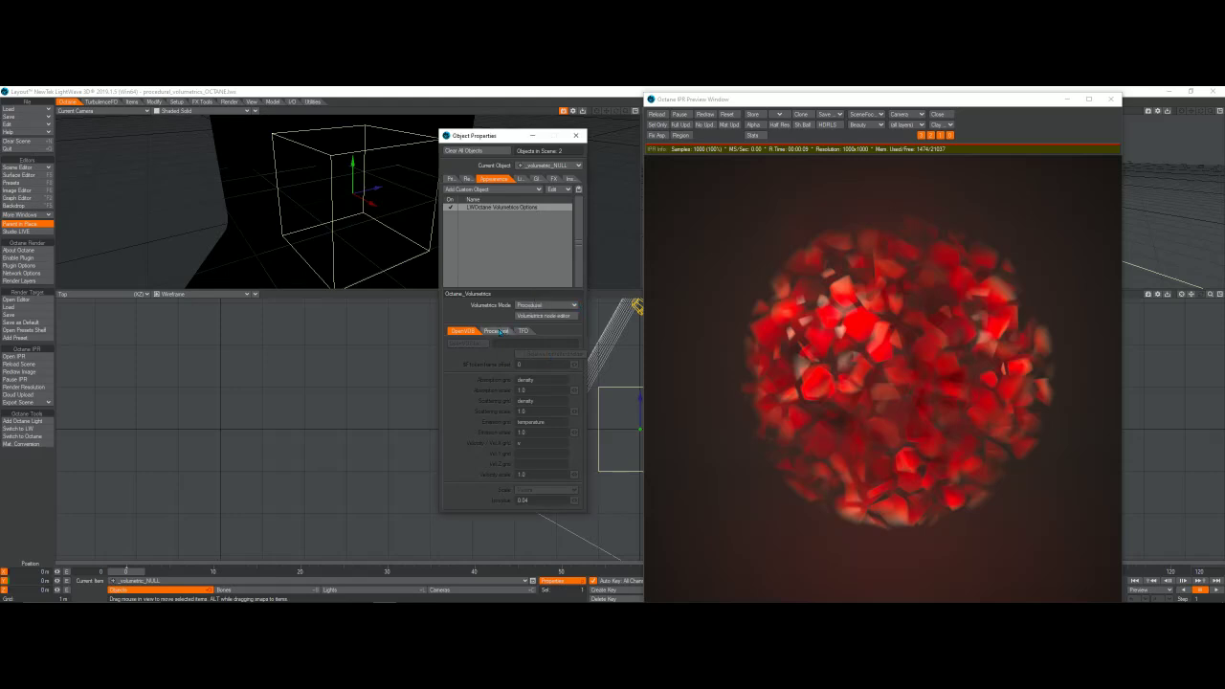
{"action": "left_click", "coordinate": [496, 331]}
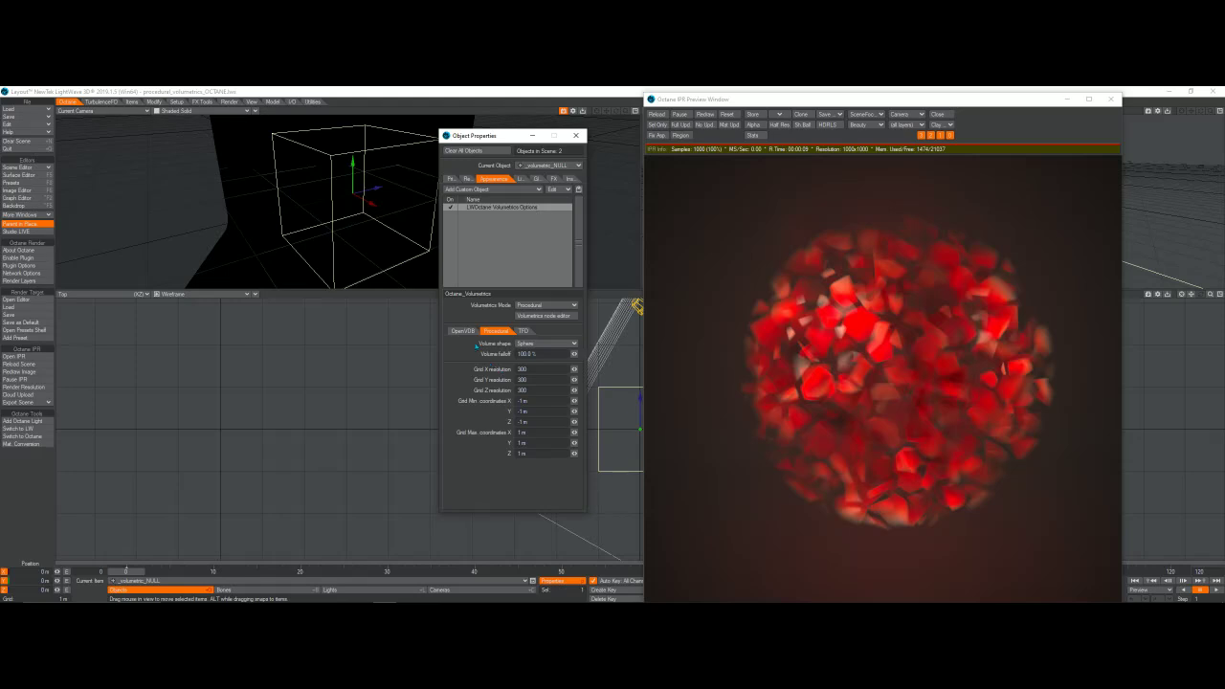
{"action": "left_click", "coordinate": [559, 344]}
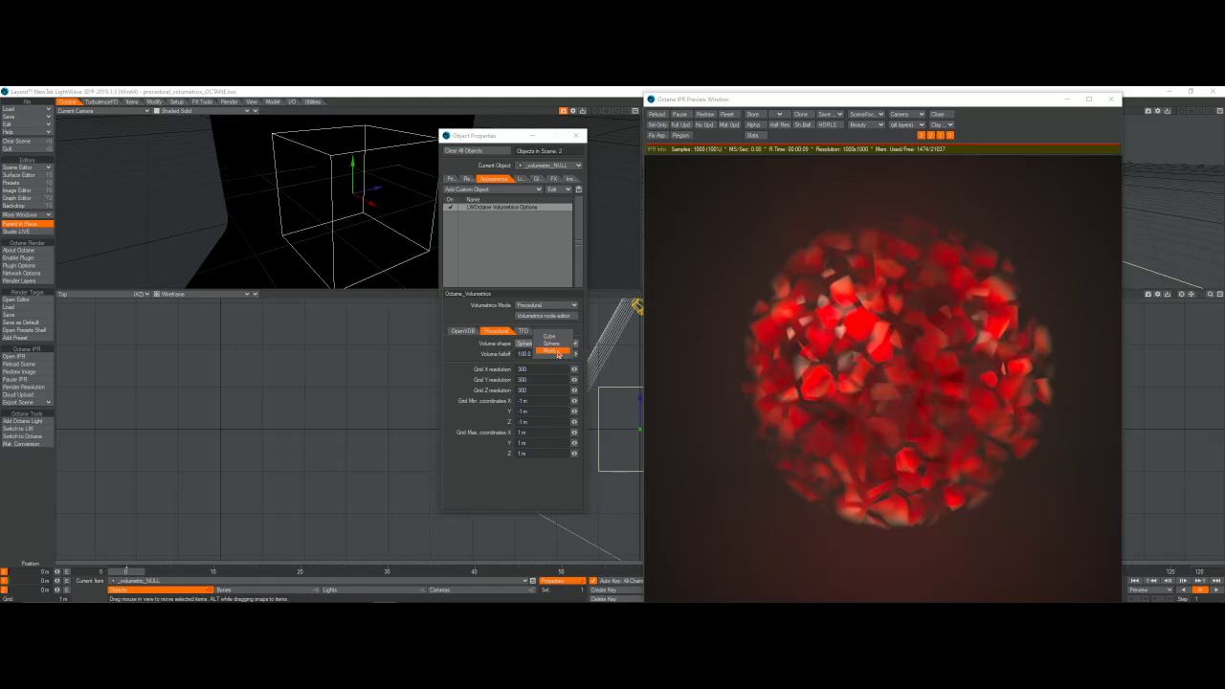
{"action": "left_click", "coordinate": [566, 344]}
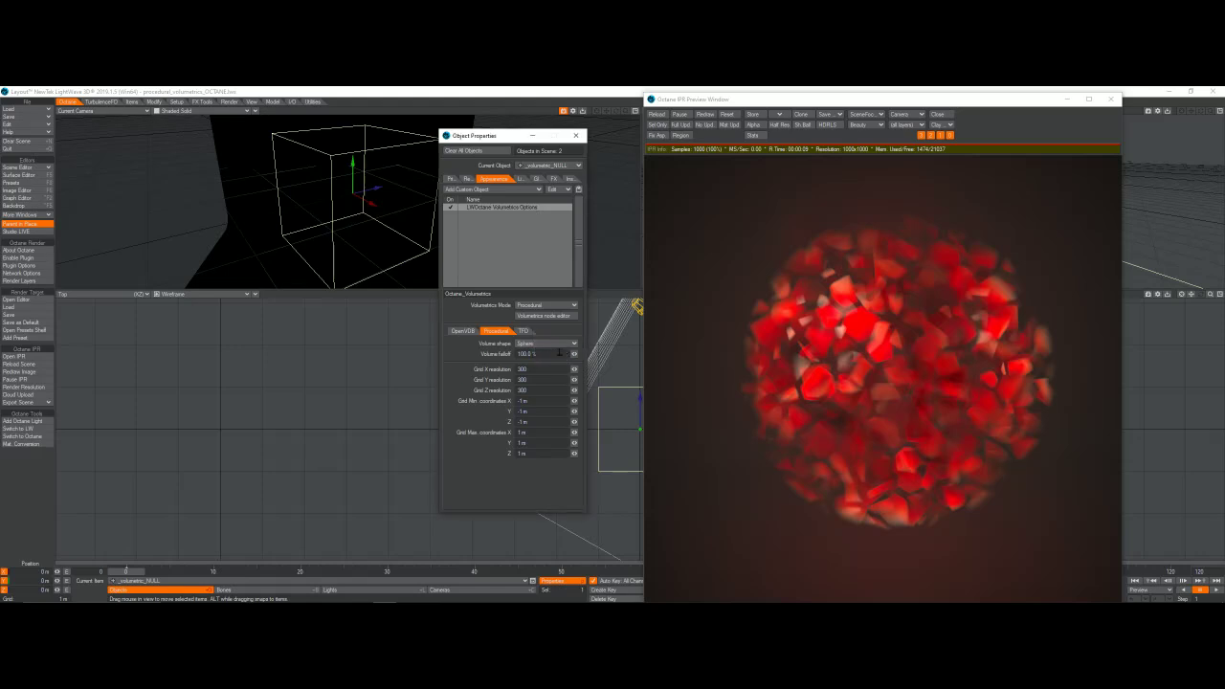
{"action": "left_click", "coordinate": [536, 353]}
{"action": "left_click", "coordinate": [507, 371]}
{"action": "key", "text": "Tab"}
{"action": "key", "text": "Tab"}
- Open the volumetrics node editor and arrange it beside the Octane IPR preview with the object properties visible between them
{"action": "left_click", "coordinate": [544, 315]}
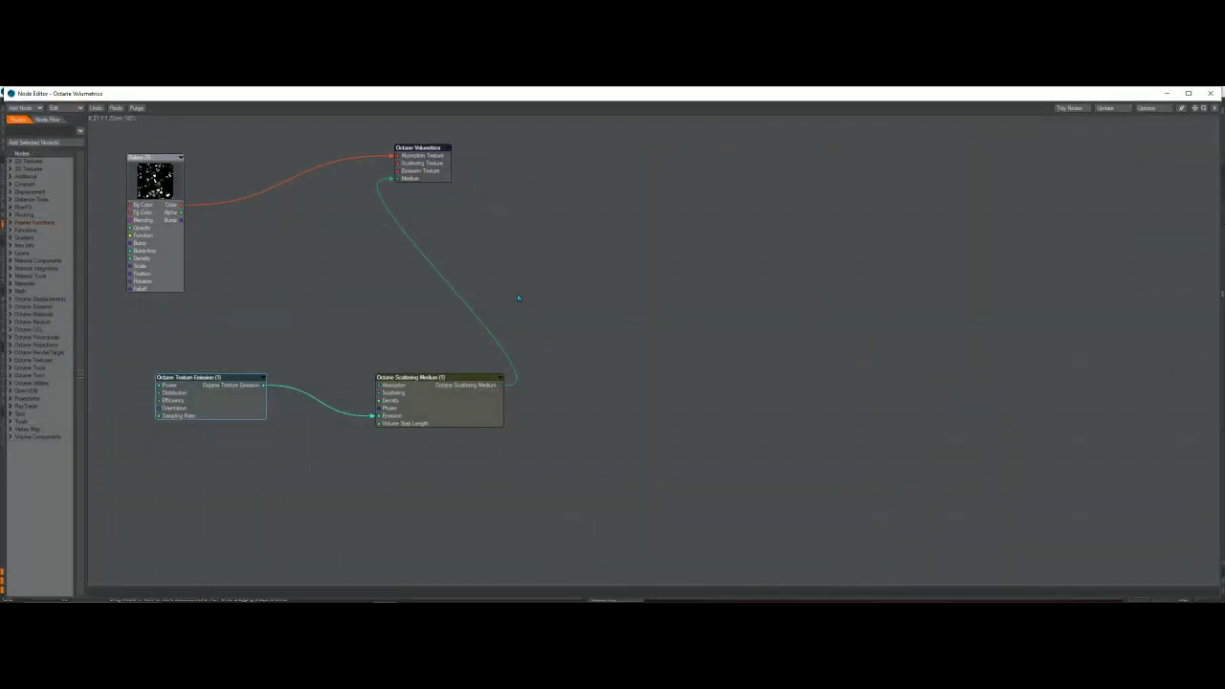
{"action": "left_click_drag", "start_coordinate": [161, 96], "coordinate": [802, 179]}
{"action": "left_click_drag", "start_coordinate": [823, 99], "coordinate": [210, 99]}
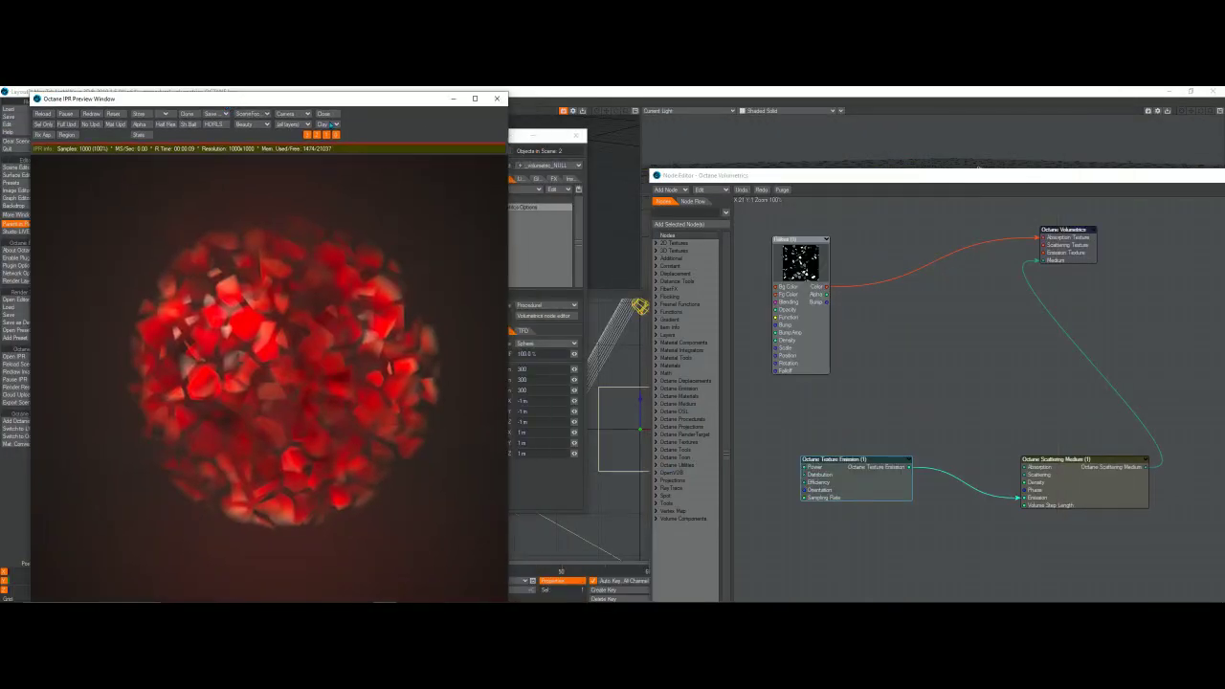
{"action": "left_click_drag", "start_coordinate": [893, 181], "coordinate": [602, 110]}
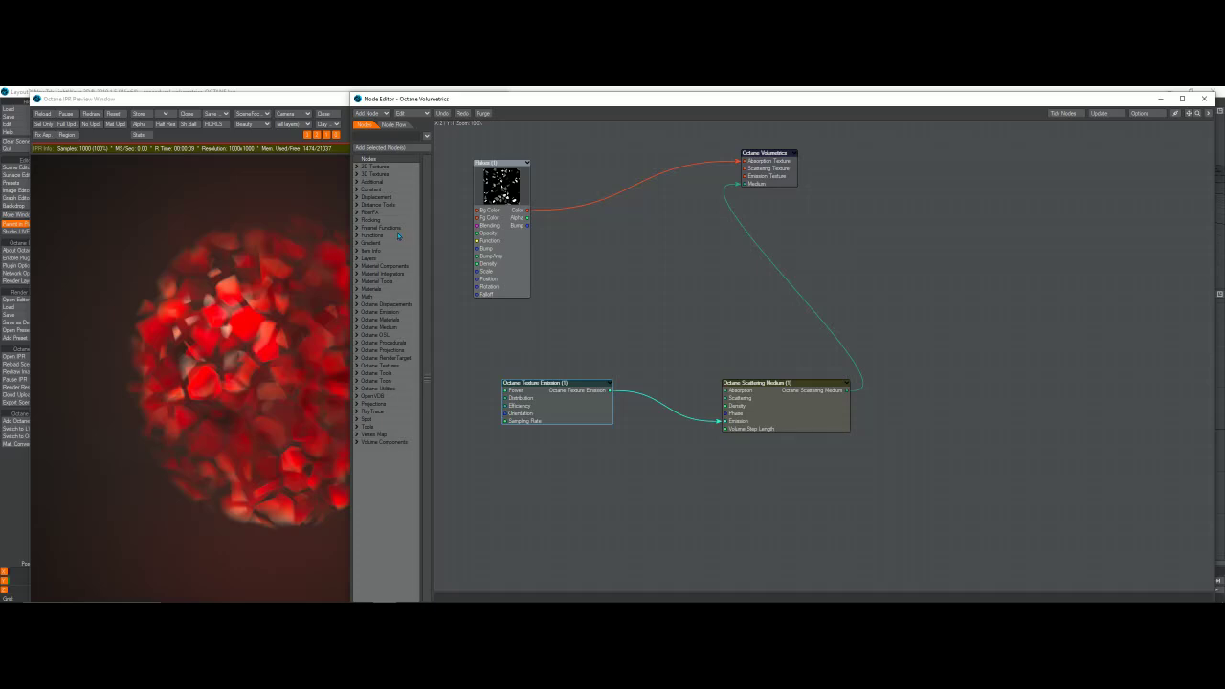
{"action": "left_click_drag", "start_coordinate": [508, 102], "coordinate": [669, 101]}
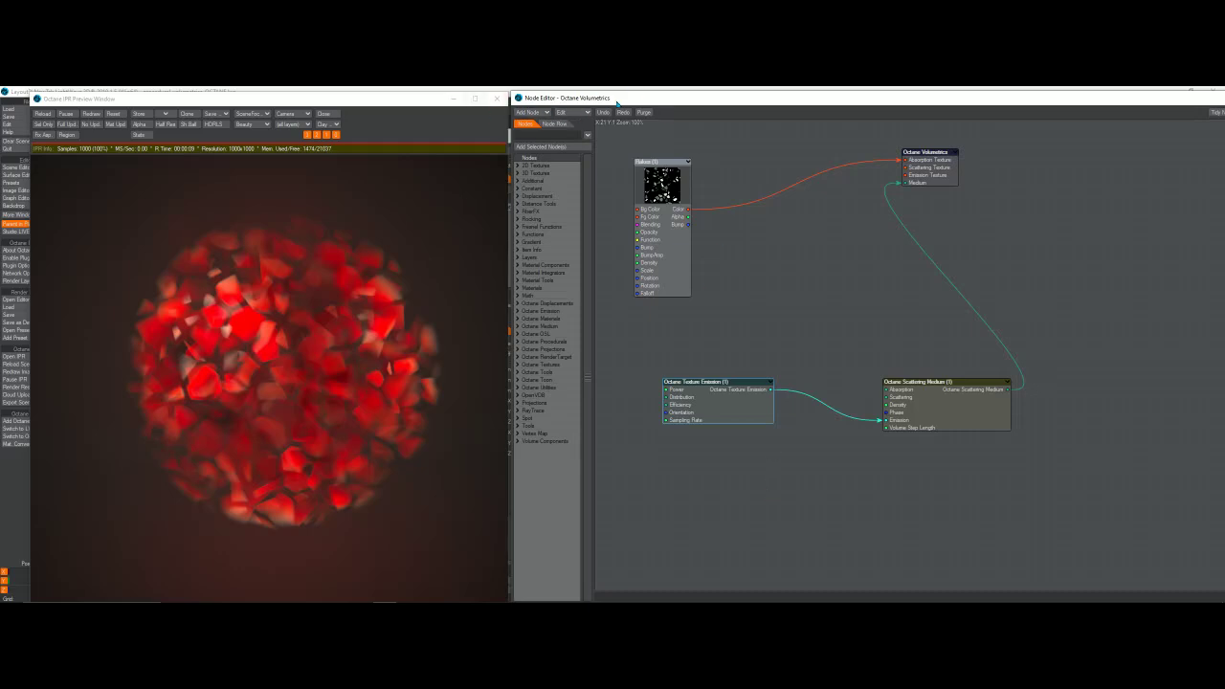
{"action": "left_click_drag", "start_coordinate": [637, 99], "coordinate": [724, 109]}
{"action": "left_click_drag", "start_coordinate": [407, 98], "coordinate": [316, 97]}
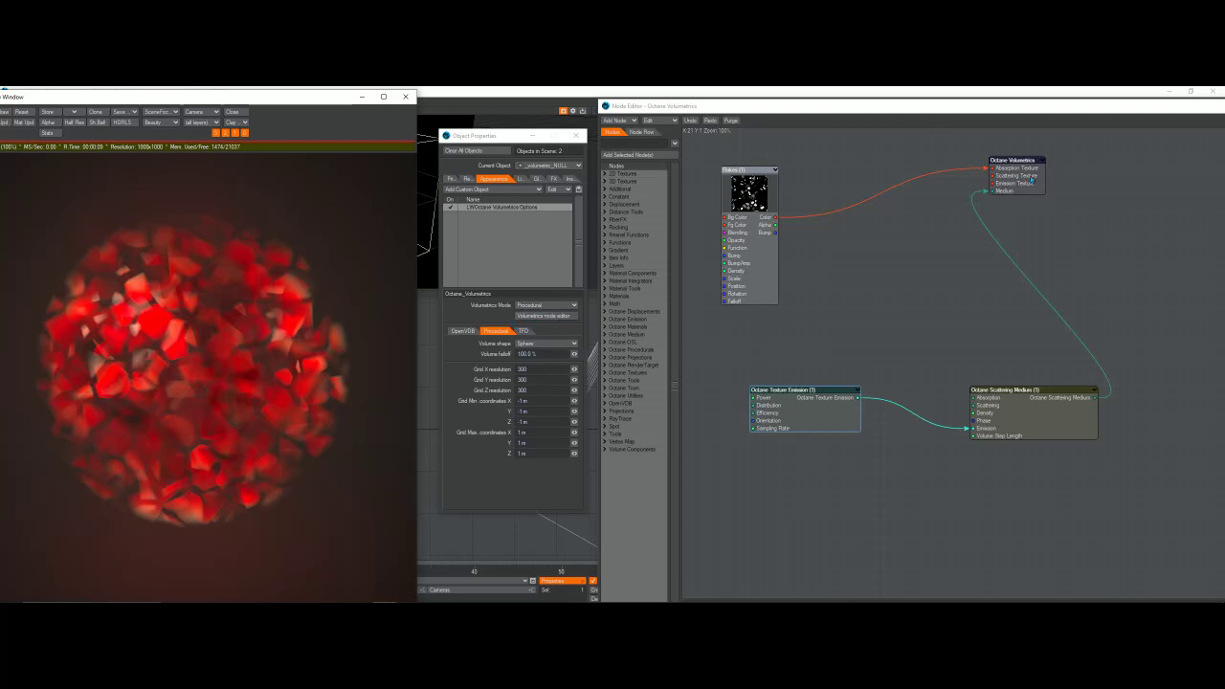
- Rearrange the node graph compactly by moving the Octane Volumetrics, Scattering Medium and Texture Emission nodes closer together
{"action": "left_click_drag", "start_coordinate": [1032, 179], "coordinate": [950, 216]}
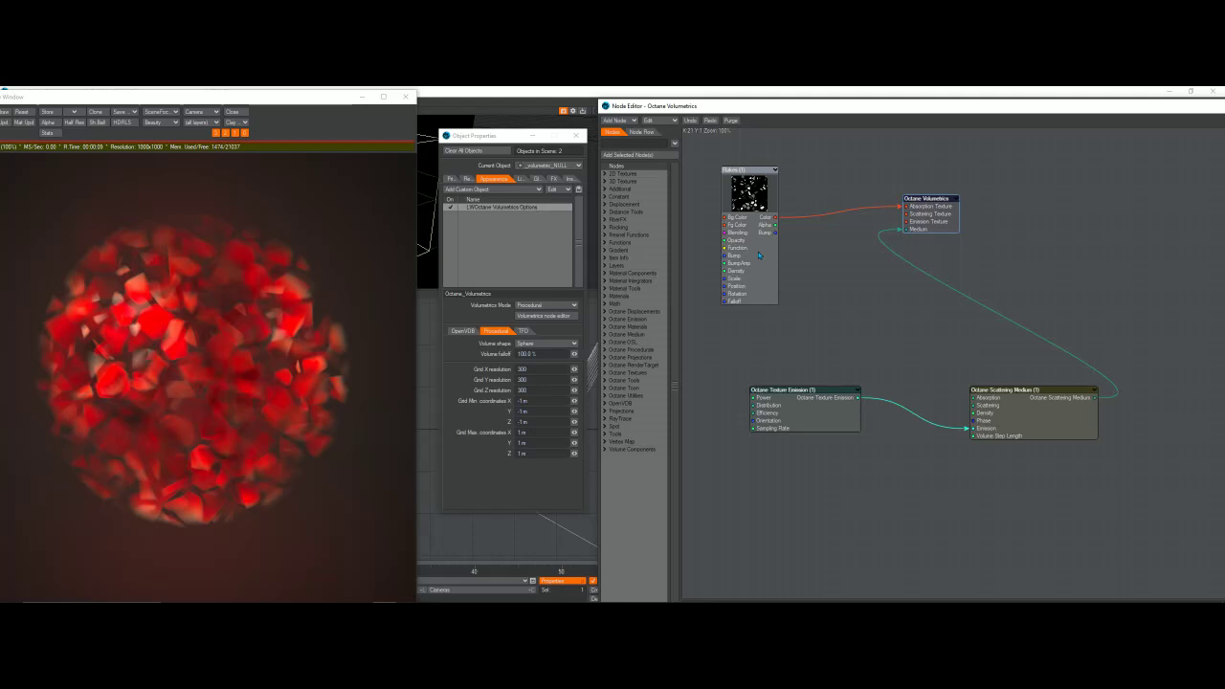
{"action": "mouse_move", "coordinate": [758, 252]}
{"action": "left_mouse_down"}
{"action": "mouse_move", "coordinate": [736, 311]}
{"action": "mouse_move", "coordinate": [758, 252]}
{"action": "left_mouse_up"}
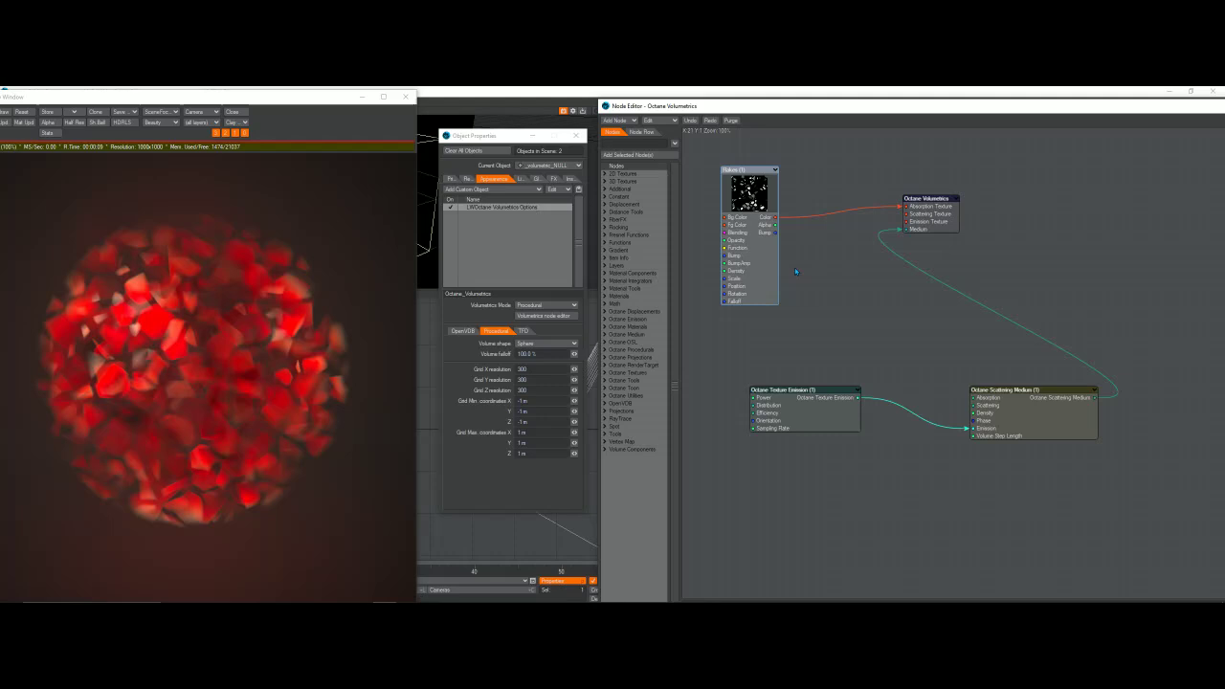
{"action": "left_click", "coordinate": [1033, 430]}
{"action": "left_click_drag", "start_coordinate": [1033, 429], "coordinate": [956, 344]}
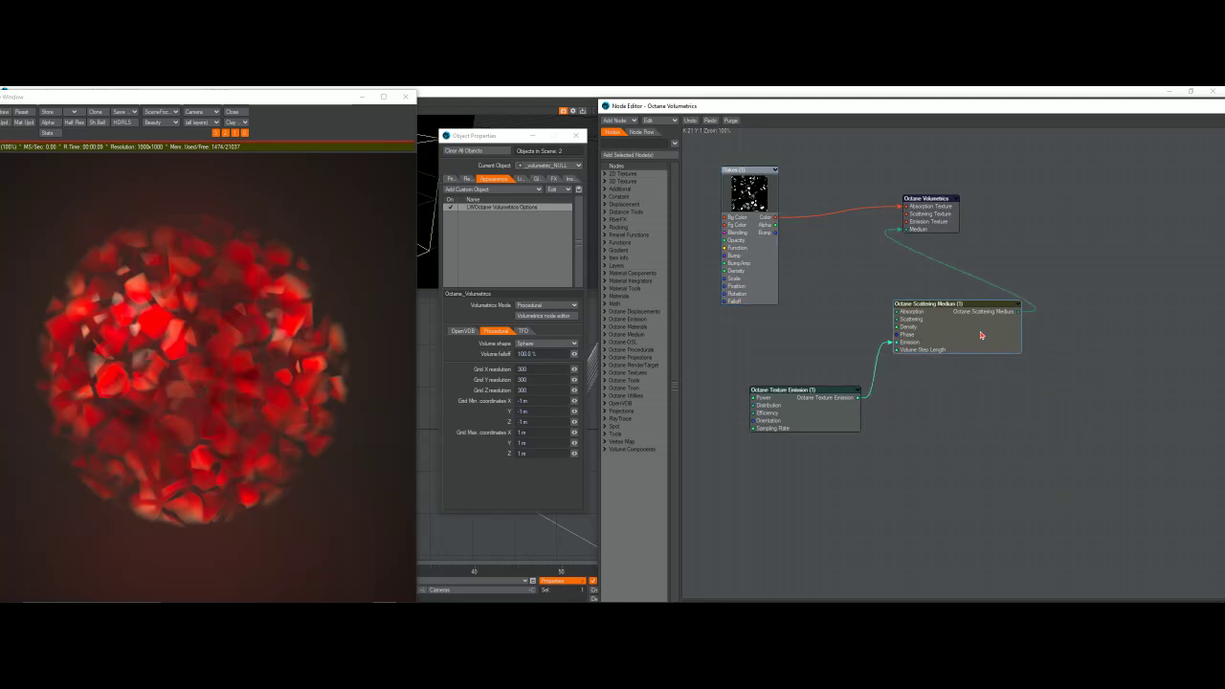
{"action": "left_click_drag", "start_coordinate": [812, 420], "coordinate": [773, 372]}
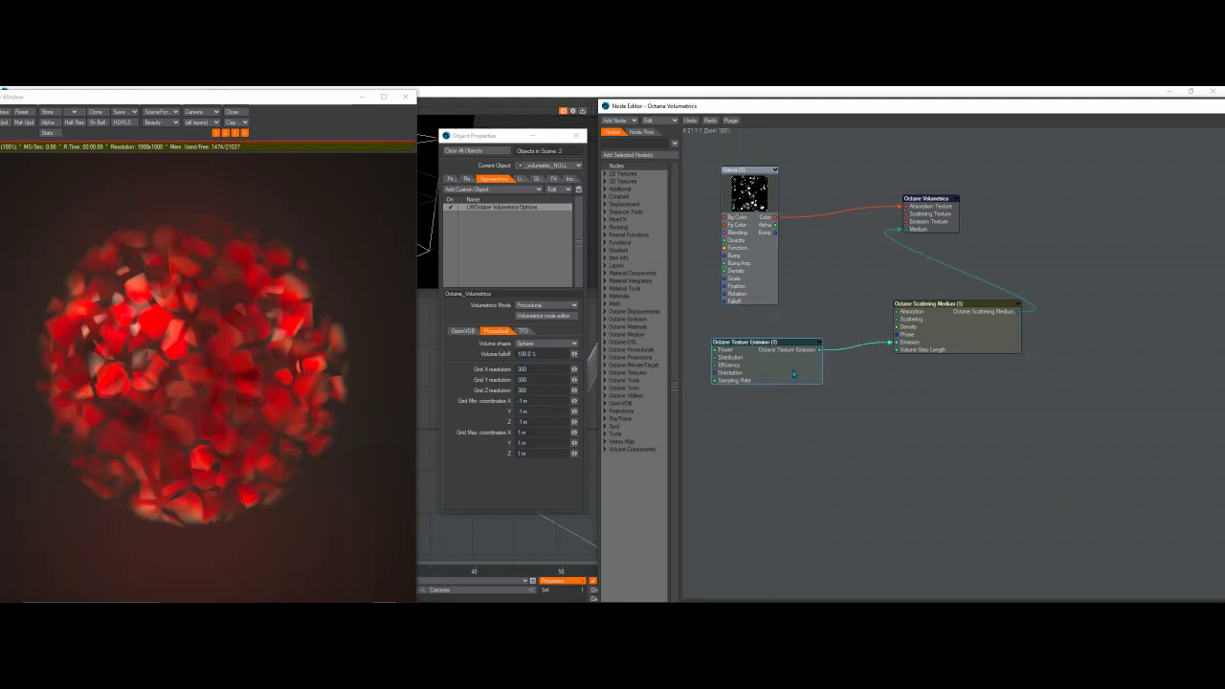
- Disconnect and reconnect the Texture Emission at the Scattering Medium's Emission input, and try emission power 10 before setting it to 1
{"action": "left_click_drag", "start_coordinate": [896, 342], "coordinate": [890, 347]}
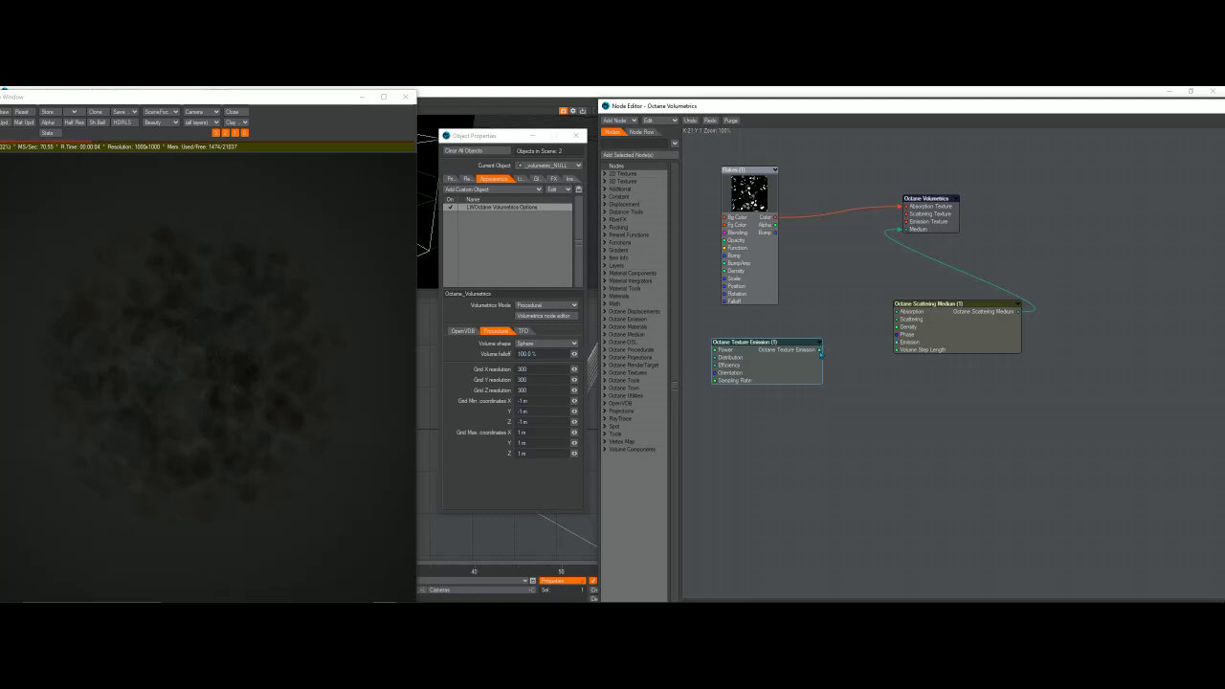
{"action": "left_click_drag", "start_coordinate": [825, 353], "coordinate": [905, 343]}
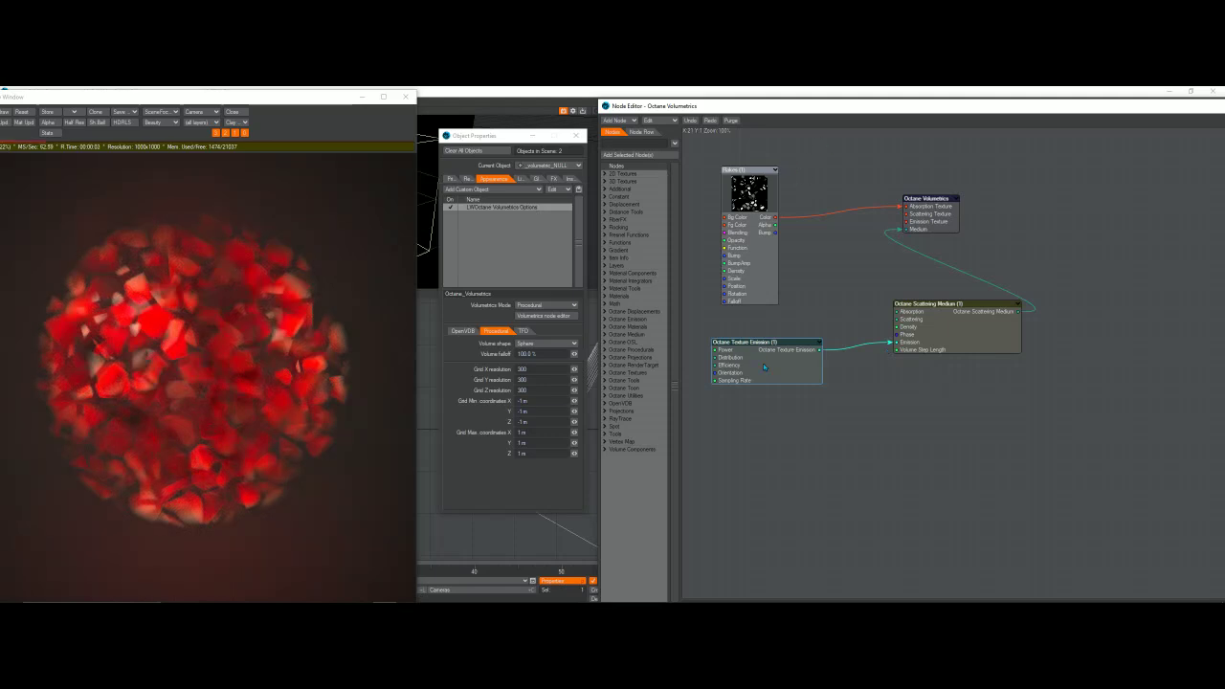
{"action": "double_click", "coordinate": [789, 373]}
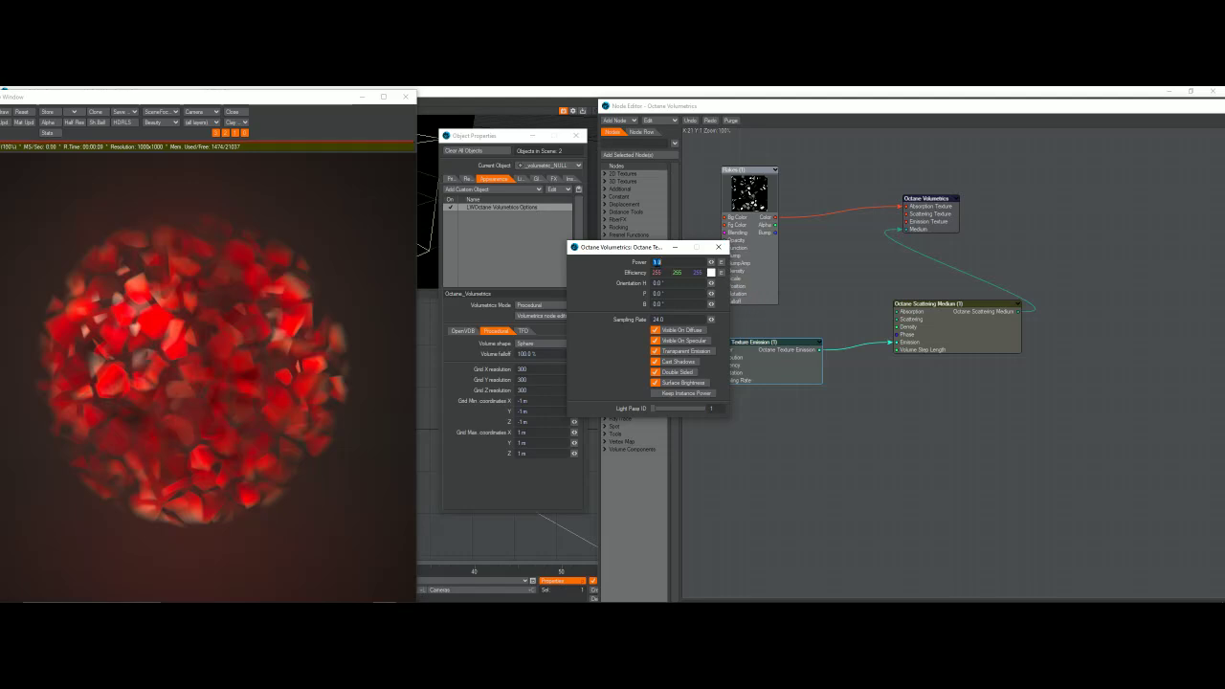
{"action": "type", "text": "10"}
{"action": "key", "text": "Return"}
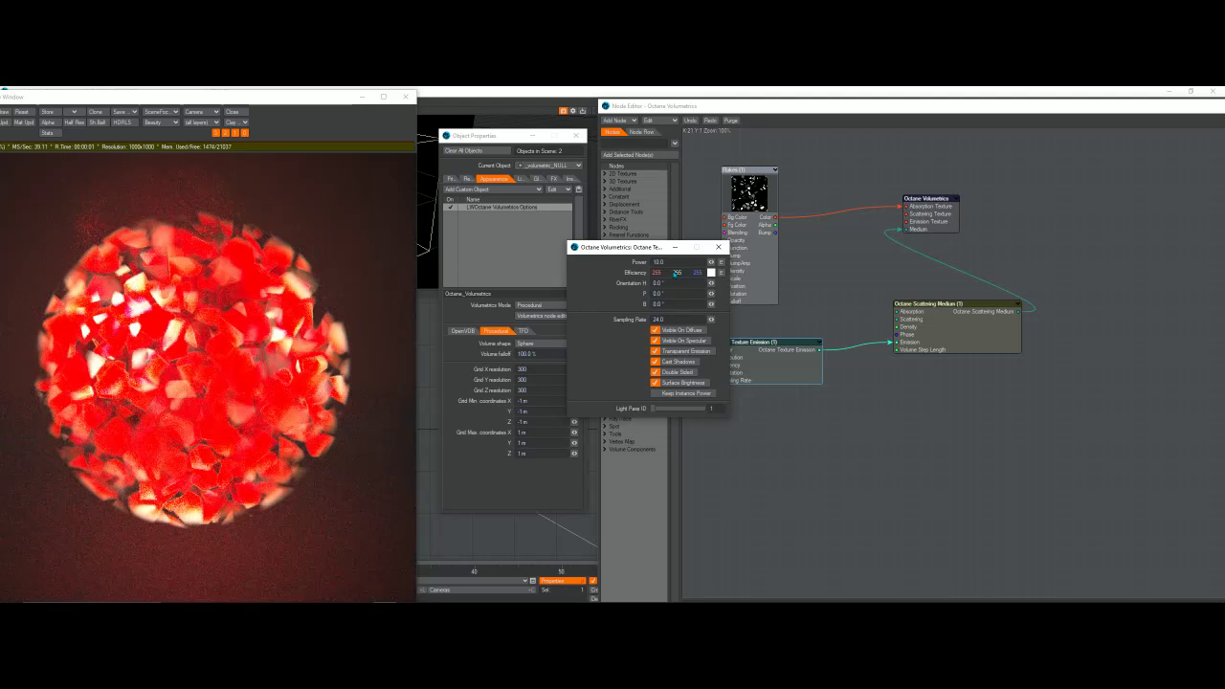
{"action": "type", "text": "1"}
{"action": "key", "text": "Return"}
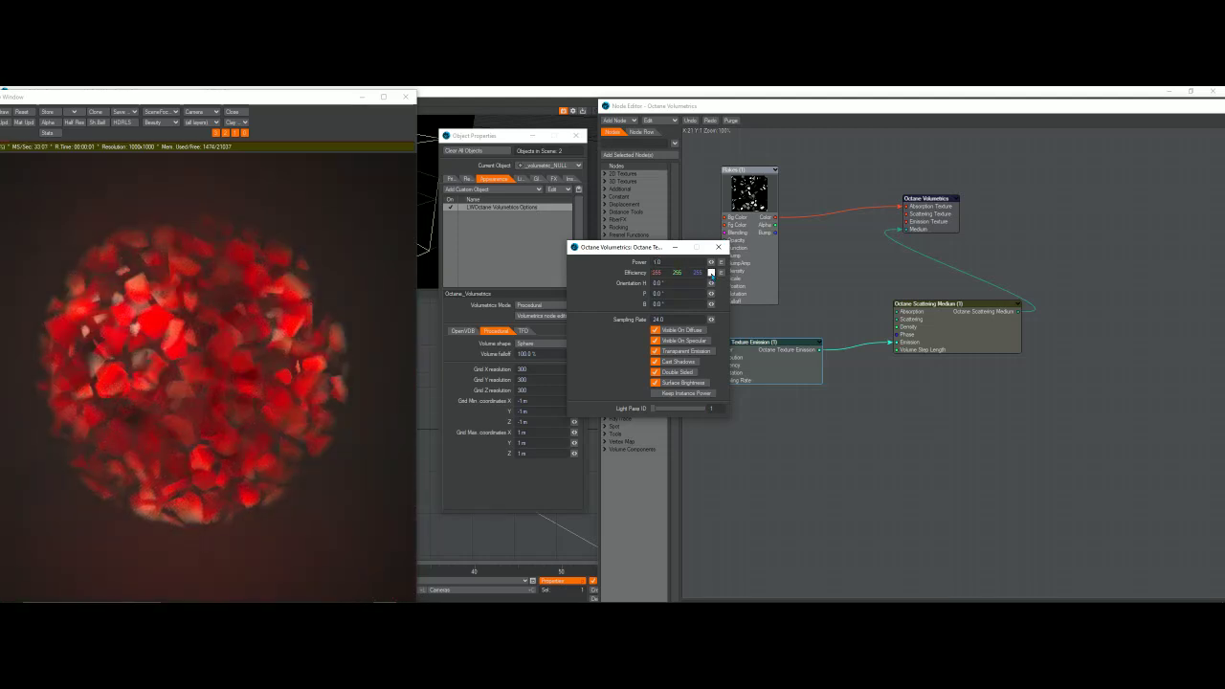
- Try a dark blue efficiency colour on the Texture Emission, restore it to white and close the node's settings
{"action": "left_click", "coordinate": [710, 273]}
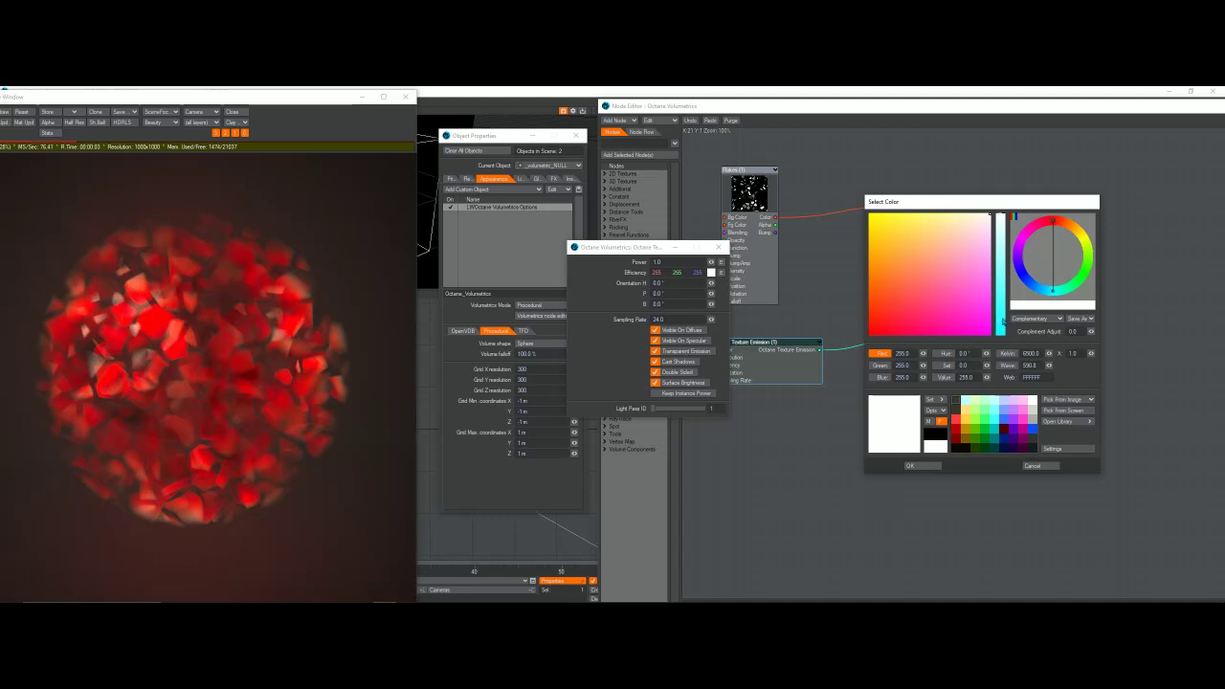
{"action": "left_click", "coordinate": [1002, 322]}
{"action": "left_click", "coordinate": [976, 325]}
{"action": "left_click", "coordinate": [910, 465]}
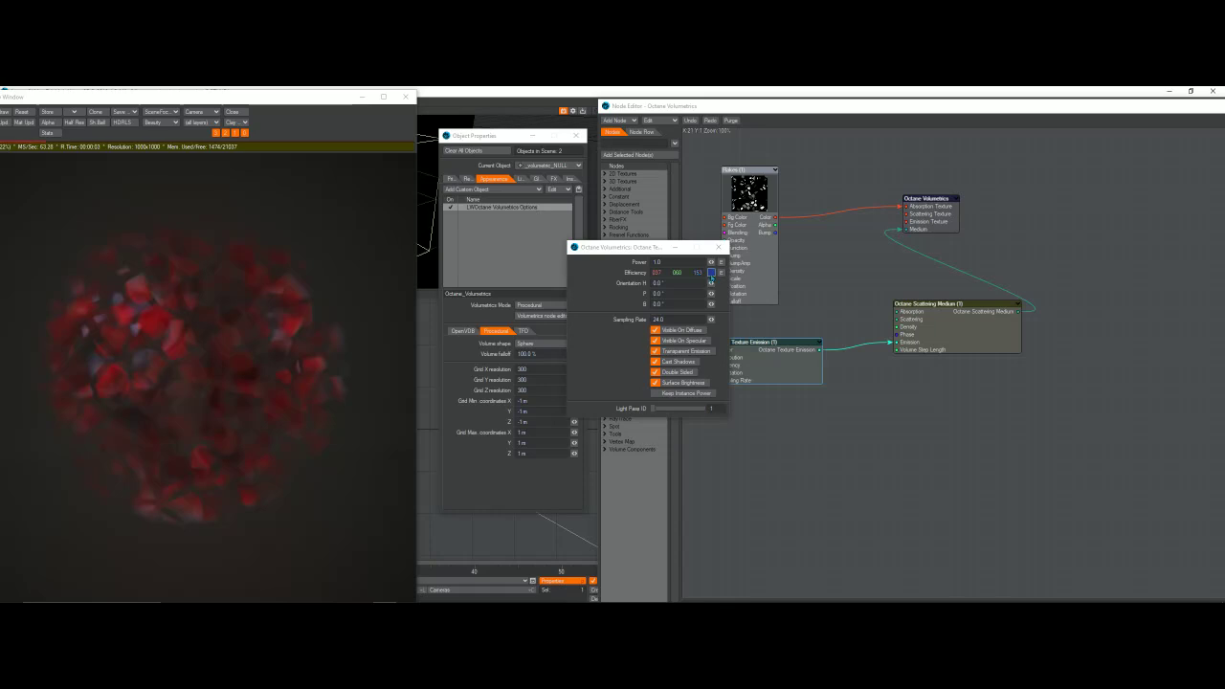
{"action": "left_click", "coordinate": [719, 273]}
{"action": "left_click", "coordinate": [925, 467]}
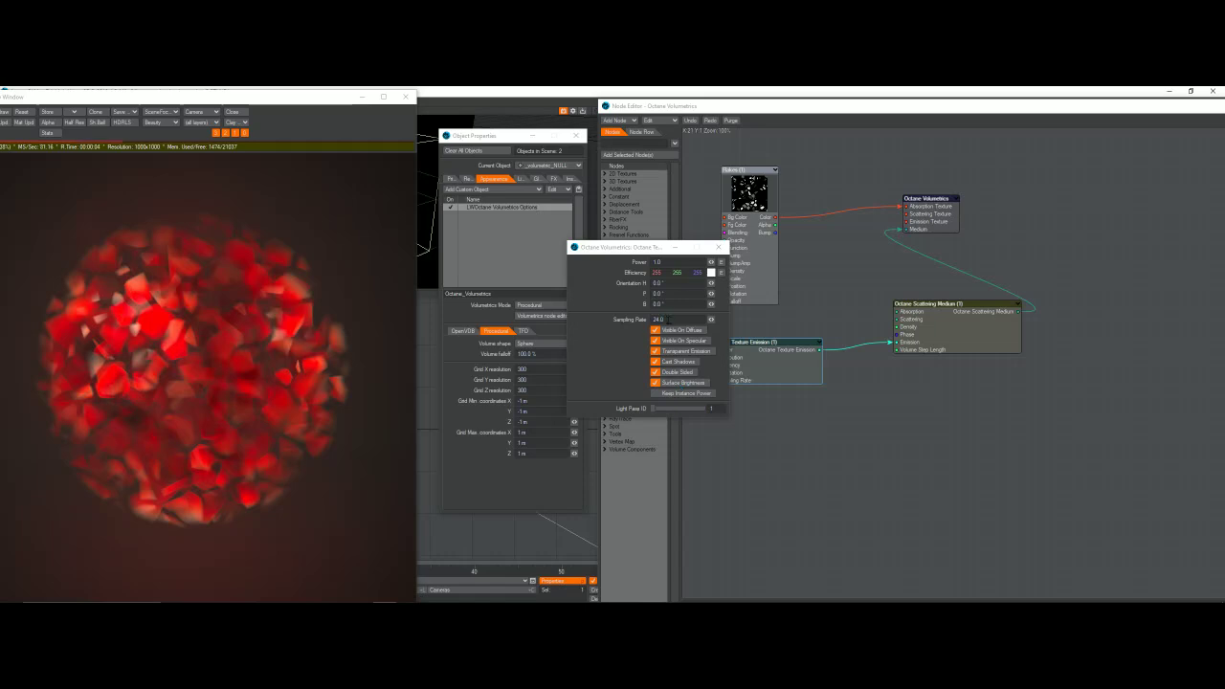
{"action": "left_click", "coordinate": [718, 247]}
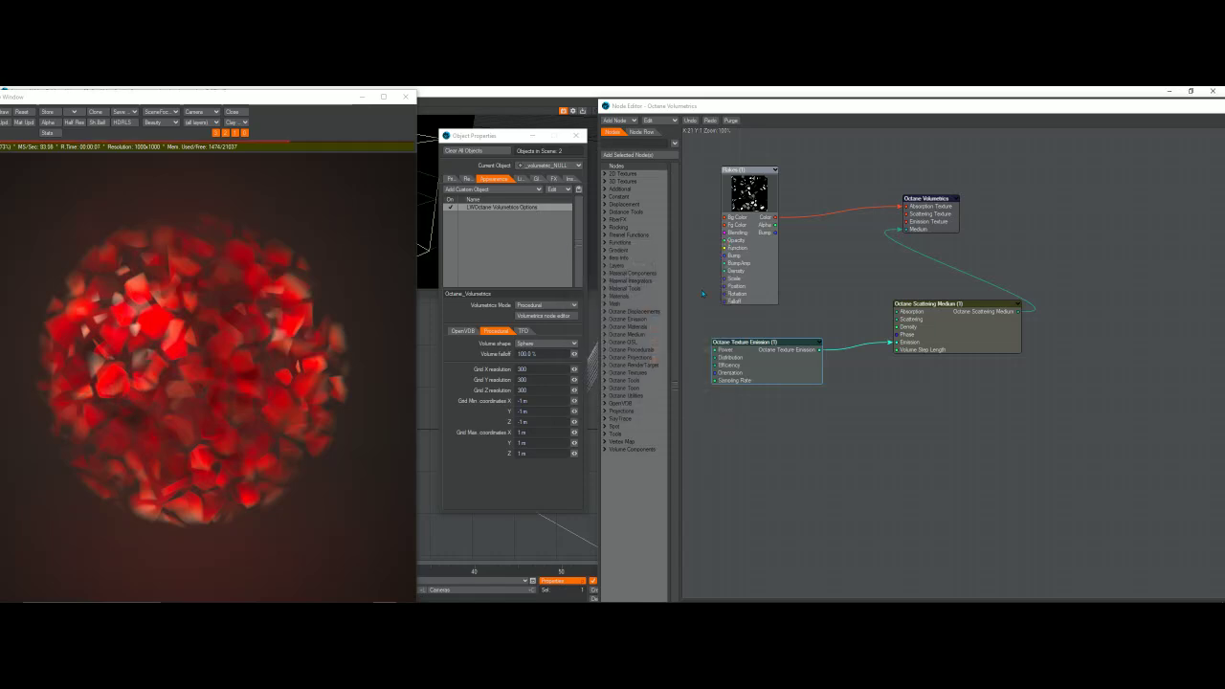
- Try a density of 10 on the Octane Scattering Medium node, and set it back to 150
{"action": "double_click", "coordinate": [958, 325]}
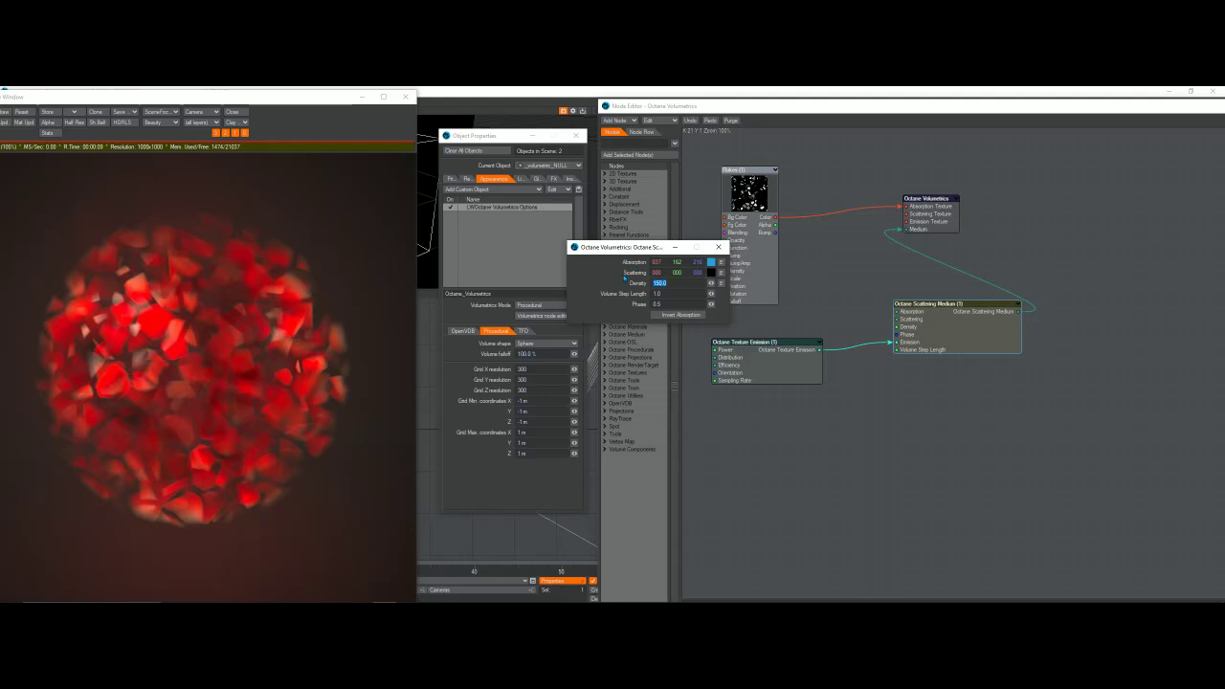
{"action": "type", "text": "10"}
{"action": "key", "text": "Return"}
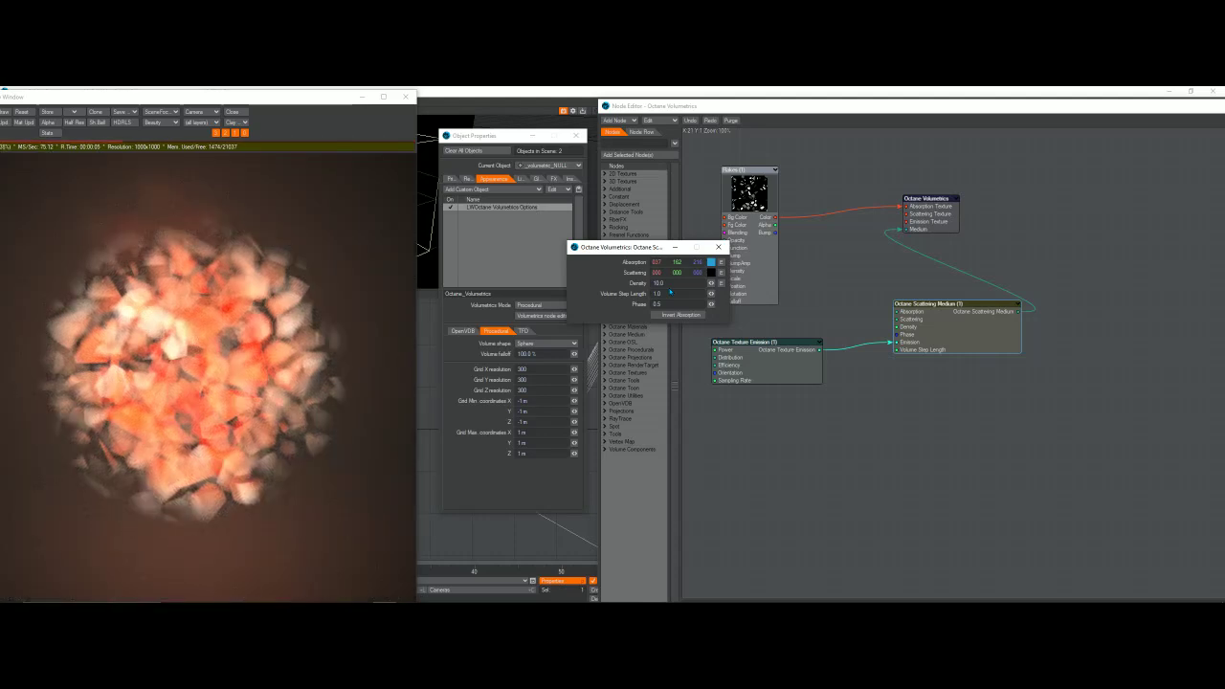
{"action": "left_click", "coordinate": [659, 285]}
{"action": "type", "text": "150"}
{"action": "key", "text": "Return"}
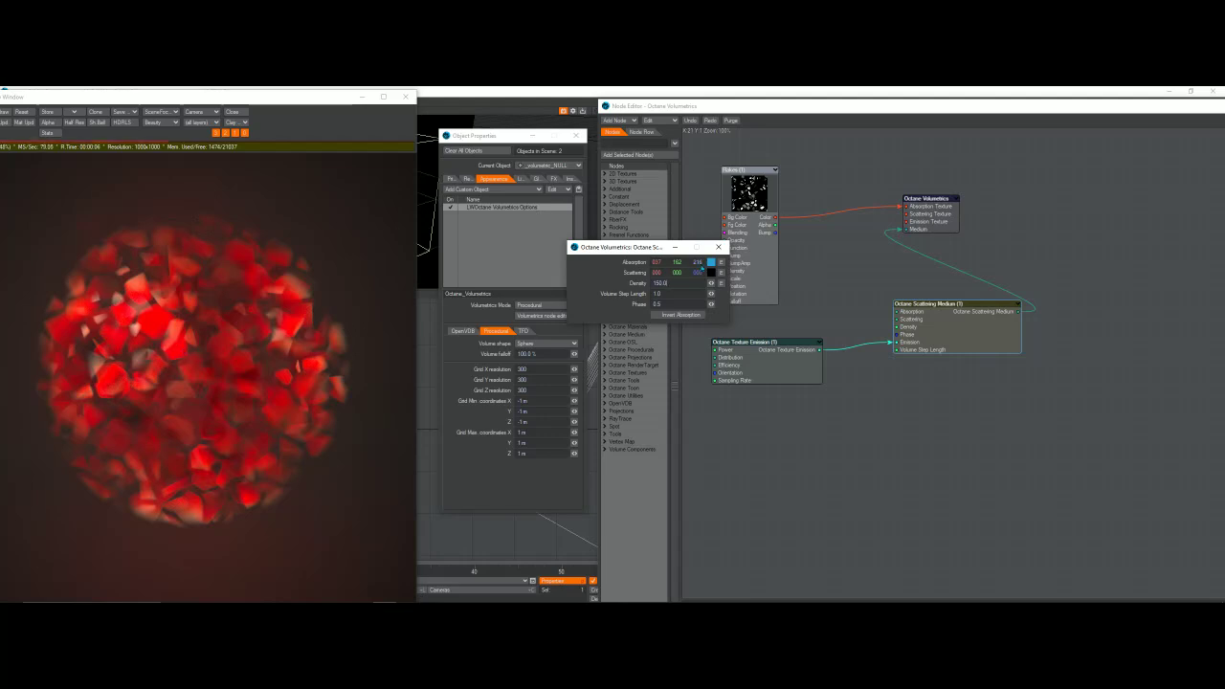
- Set the Scattering Medium's absorption colour to a green of RGB 37, 156, 27
{"action": "left_click", "coordinate": [713, 265]}
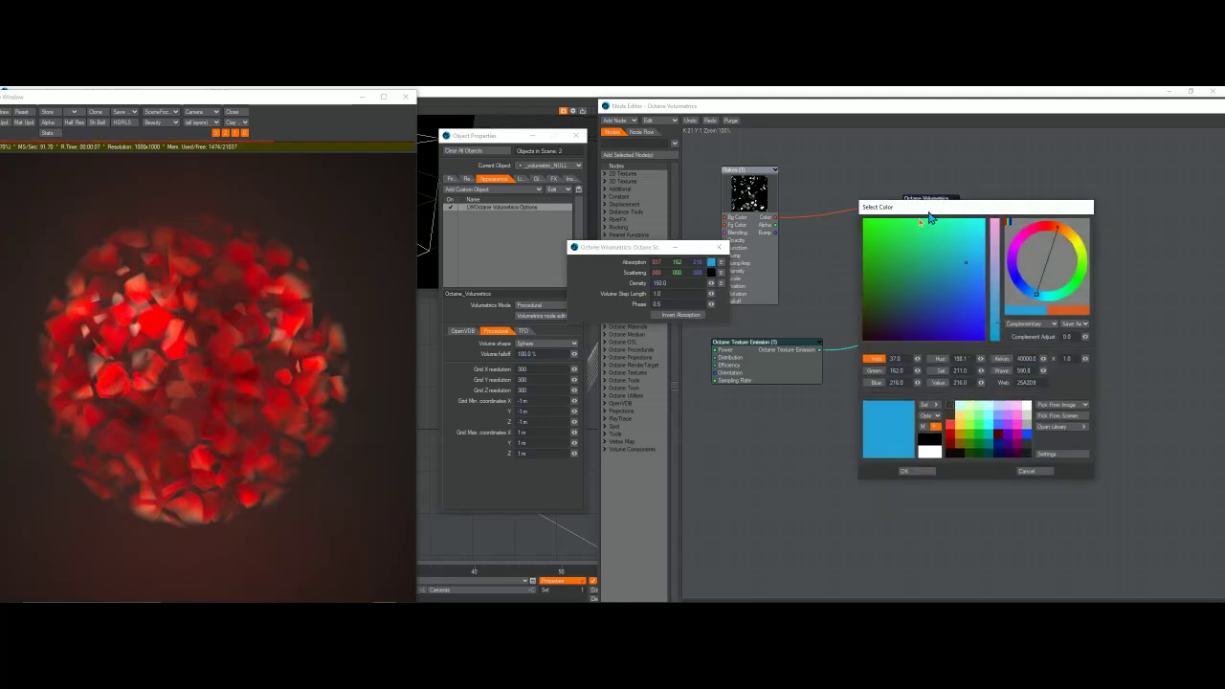
{"action": "left_click_drag", "start_coordinate": [932, 209], "coordinate": [579, 151]}
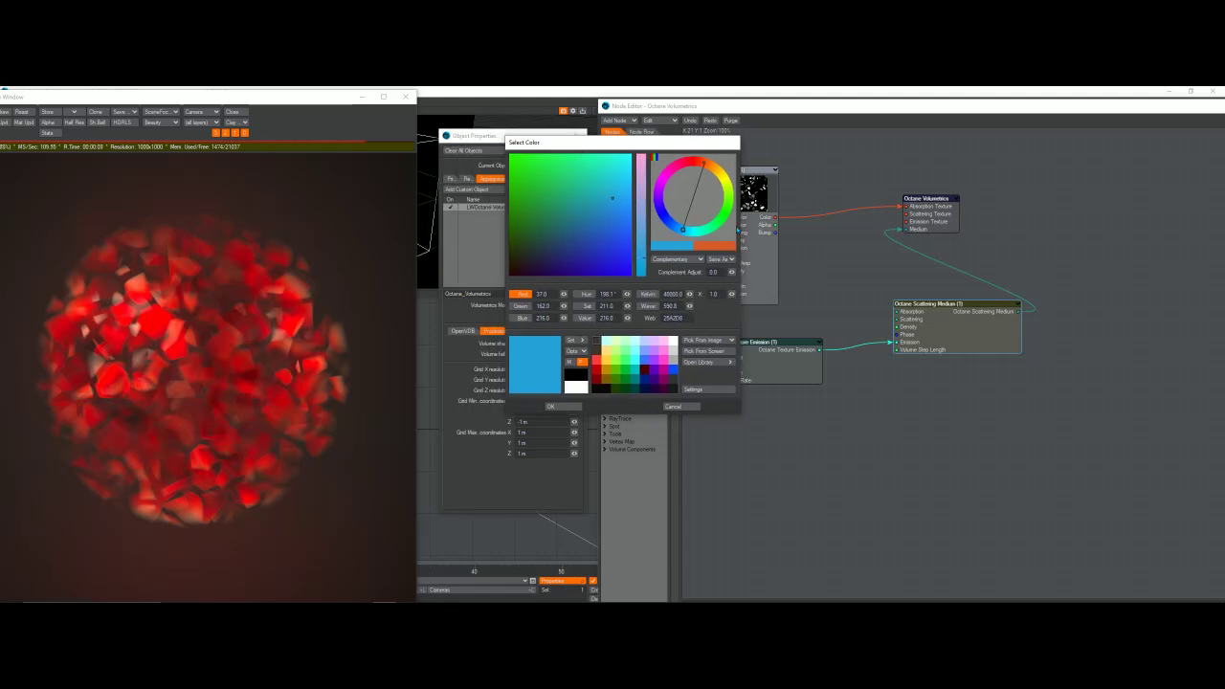
{"action": "left_click", "coordinate": [522, 201]}
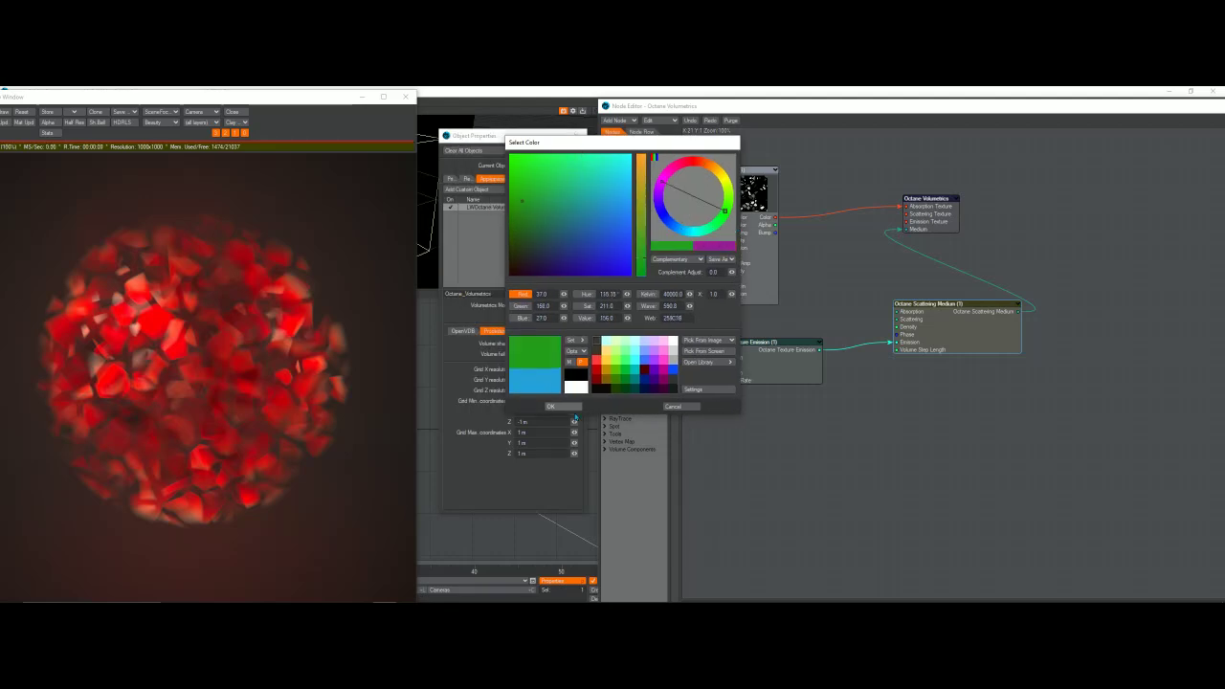
{"action": "left_click", "coordinate": [550, 406]}
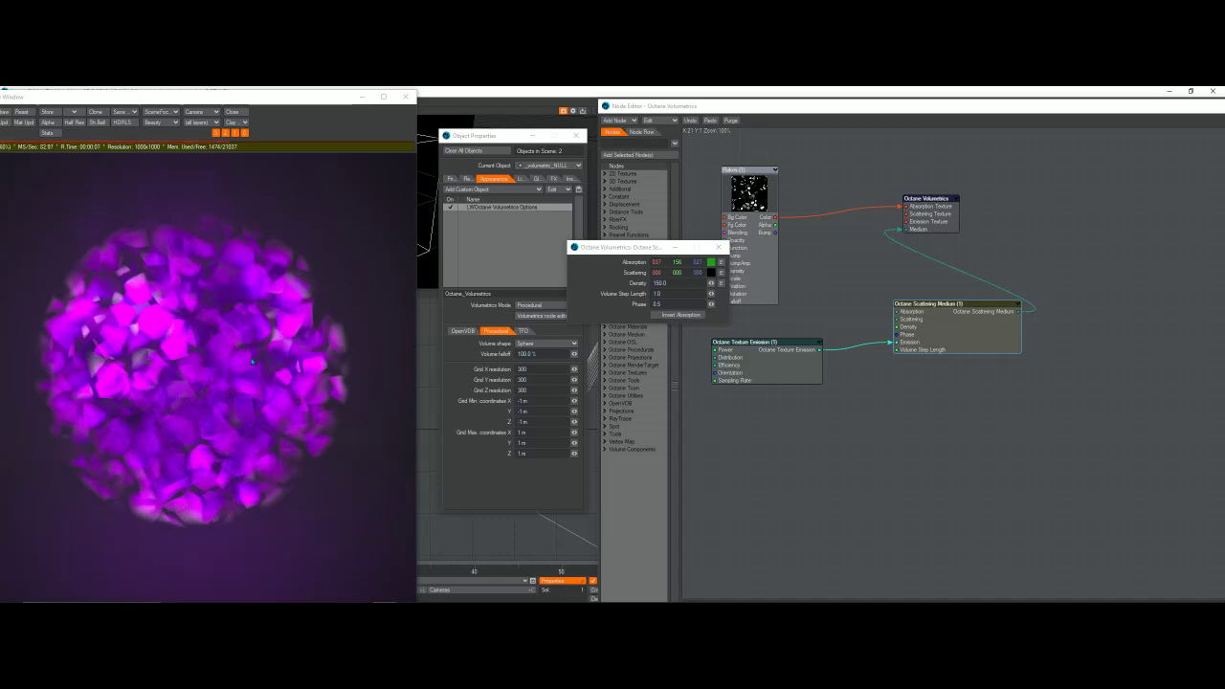
- Set the Flakes texture's scale to 1.5 m on X, Y and Z, and reposition the IPR preview window to show the whole render
{"action": "left_click", "coordinate": [751, 250]}
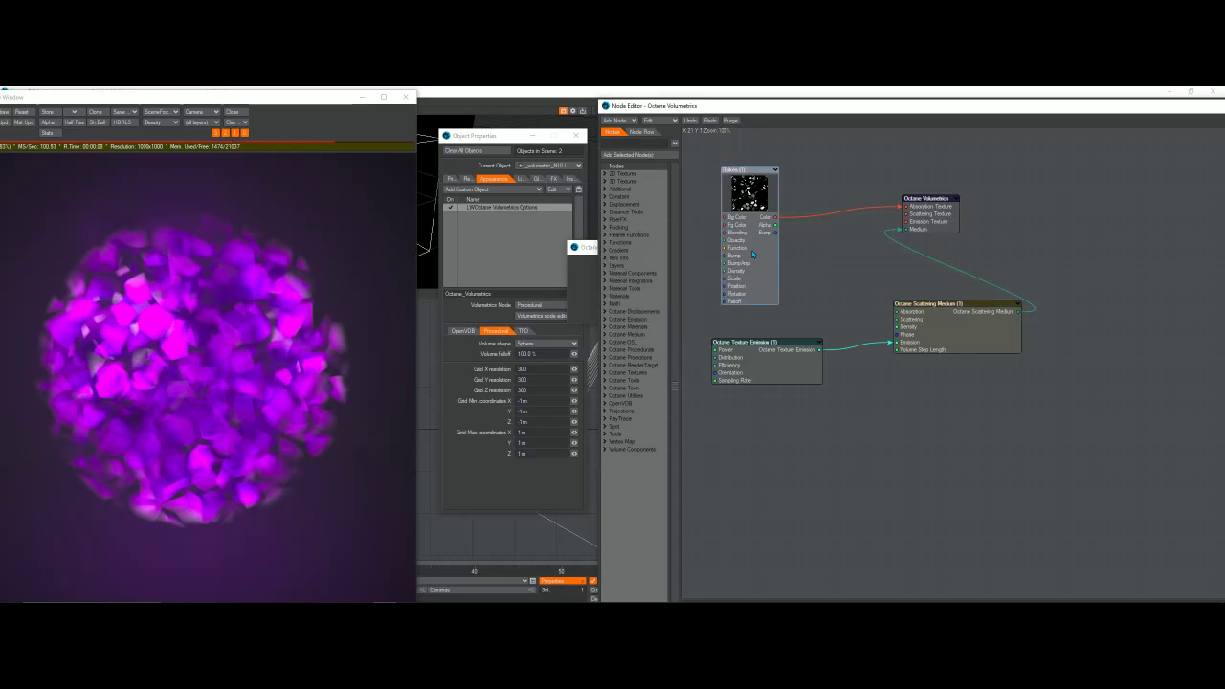
{"action": "double_click", "coordinate": [752, 252]}
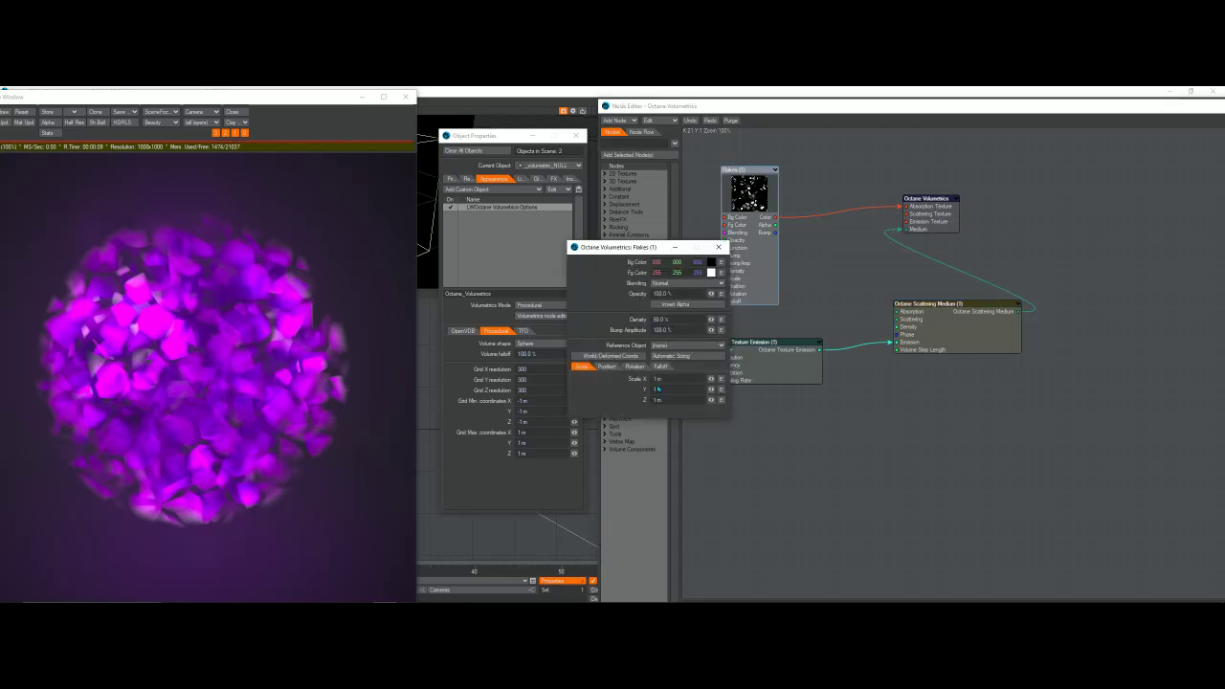
{"action": "type", "text": ".5"}
{"action": "left_click", "coordinate": [657, 390]}
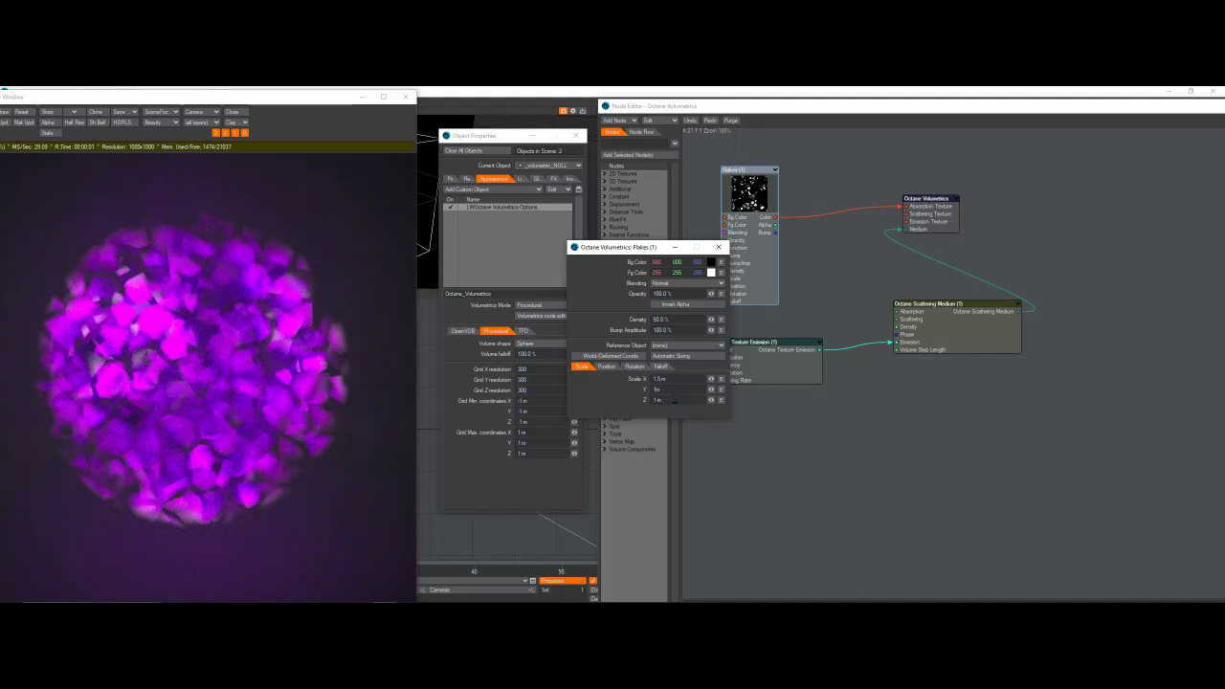
{"action": "type", "text": ".5"}
{"action": "left_click", "coordinate": [668, 401]}
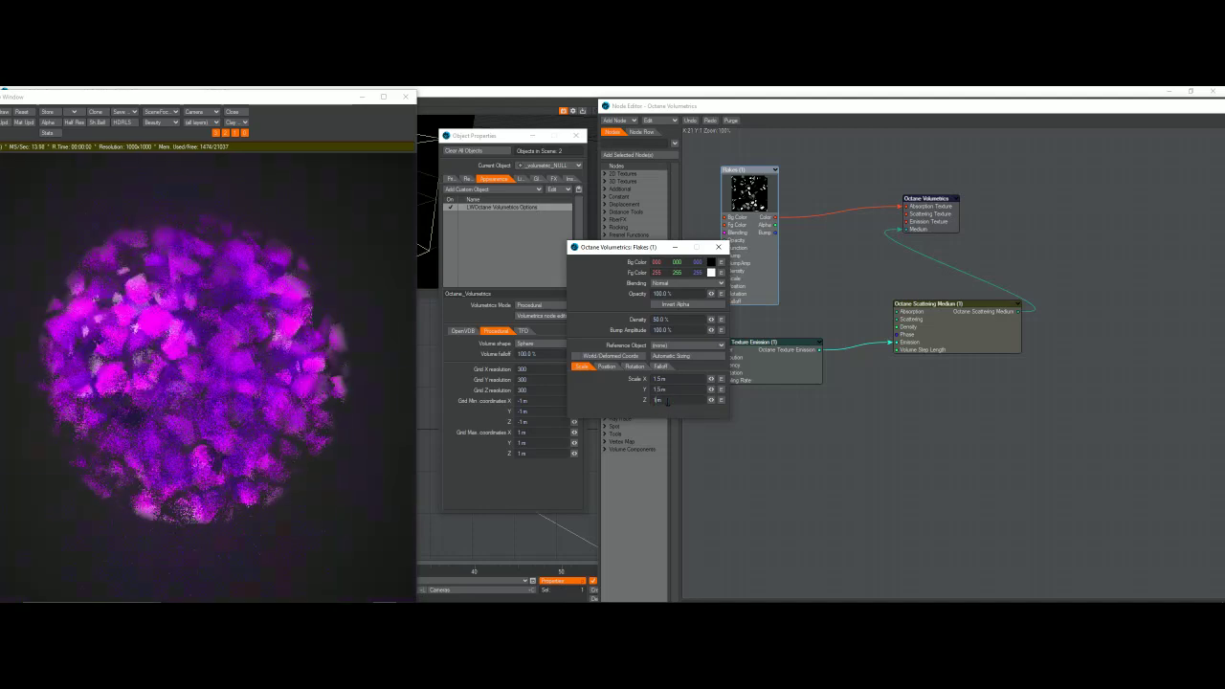
{"action": "type", "text": ".5"}
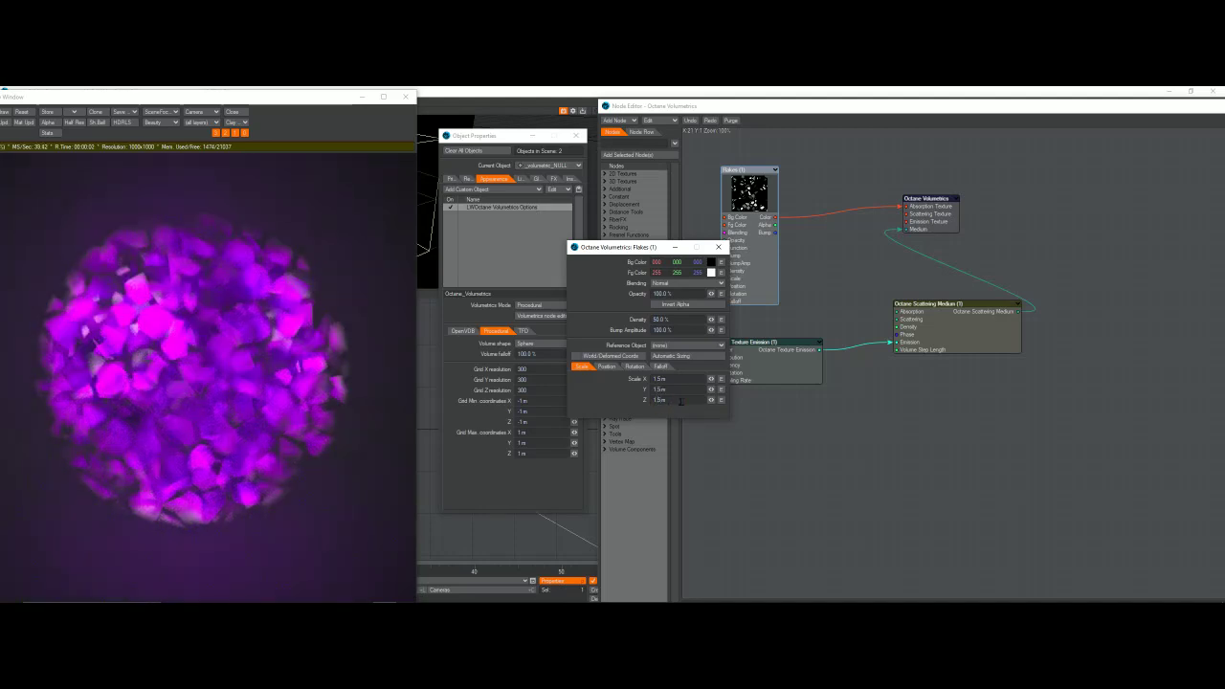
{"action": "key", "text": "Return"}
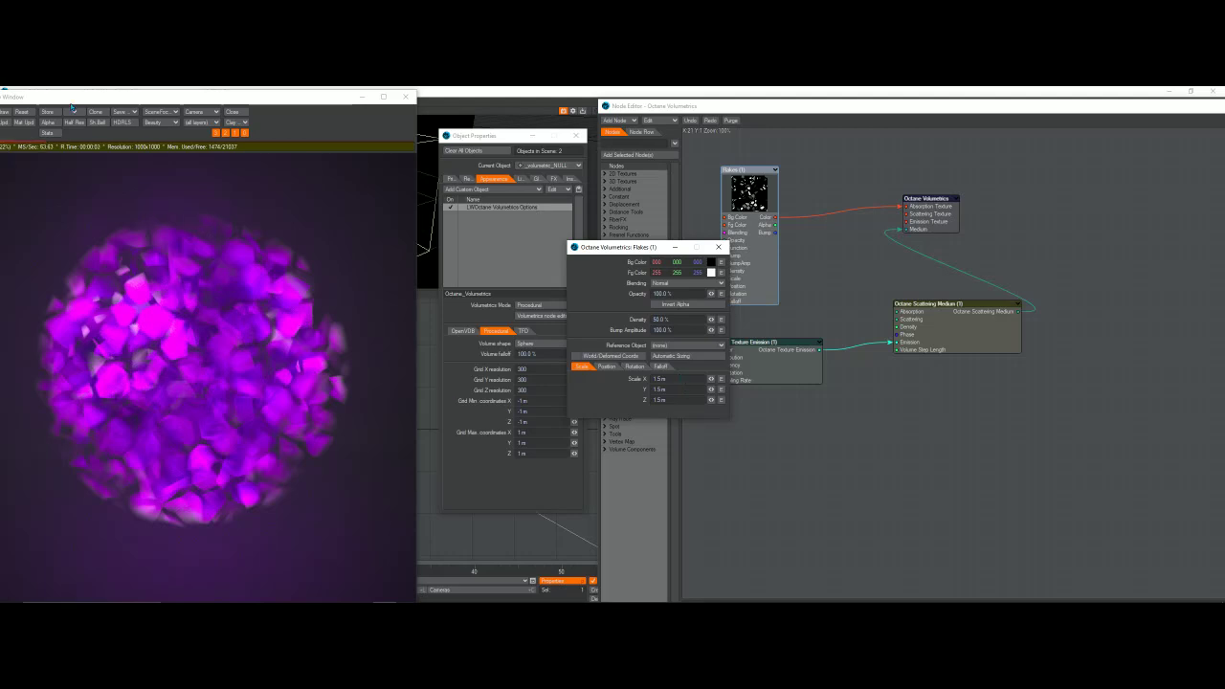
{"action": "left_click_drag", "start_coordinate": [134, 99], "coordinate": [280, 103]}
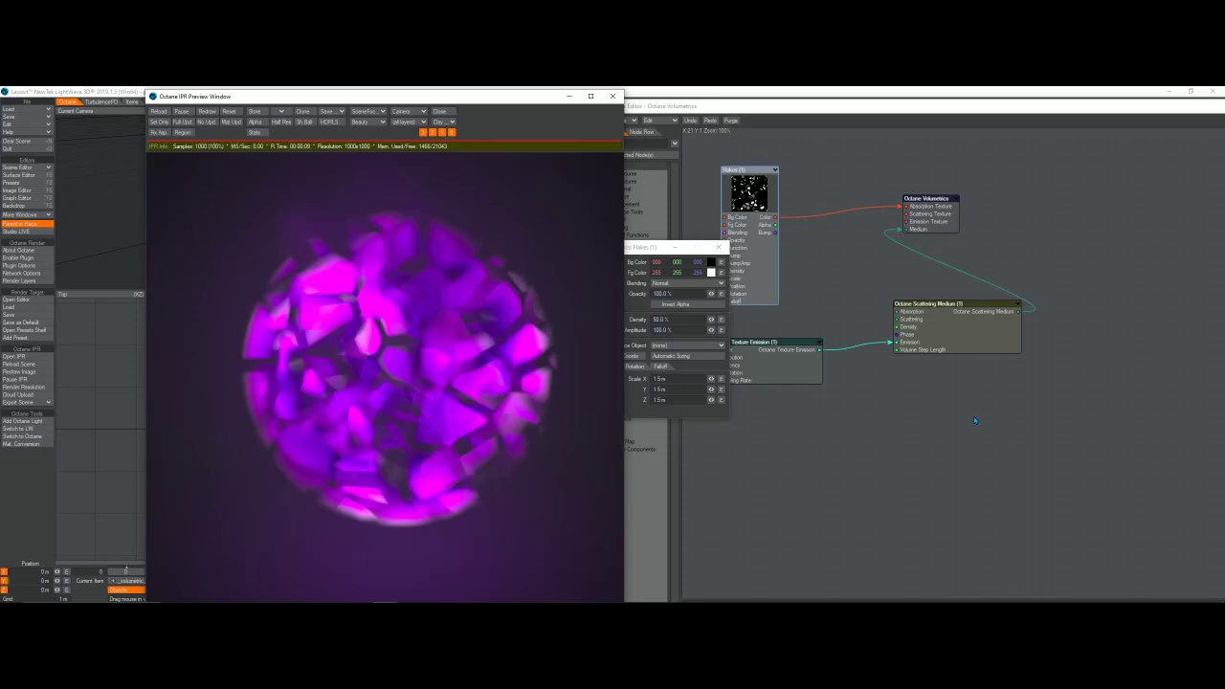
- Try a phase of 0.9 on the Octane Scattering Medium node, and set it to 0.0
{"action": "double_click", "coordinate": [971, 349]}
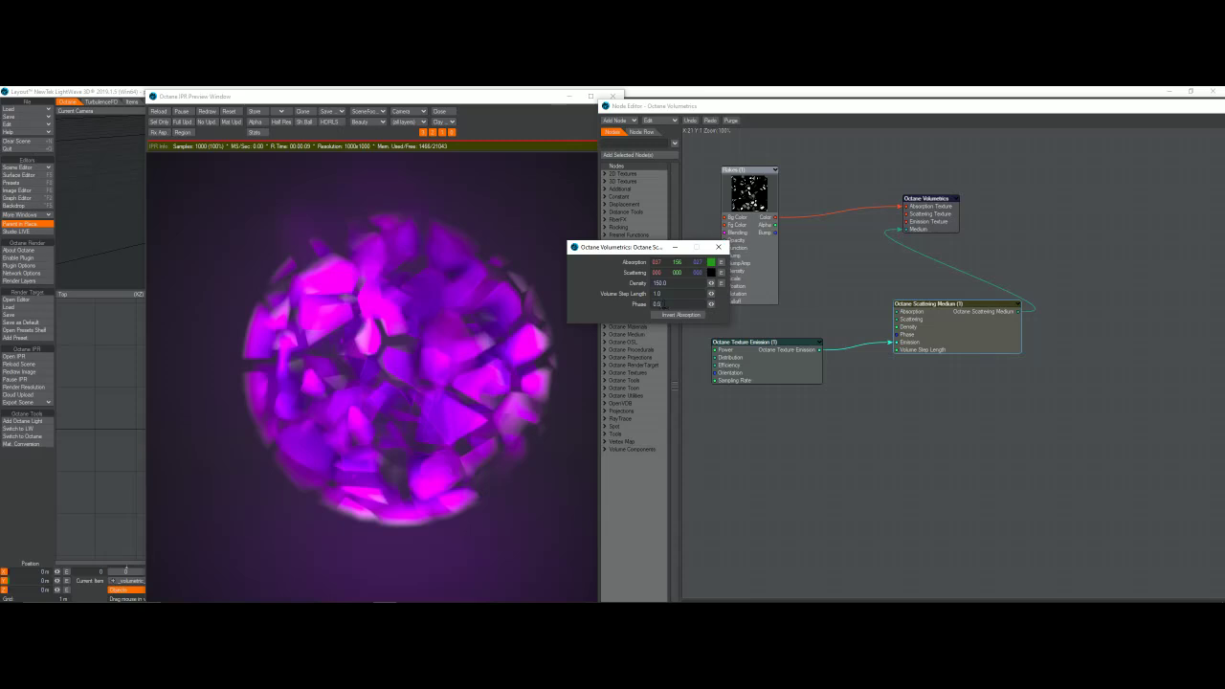
{"action": "key", "text": "Return"}
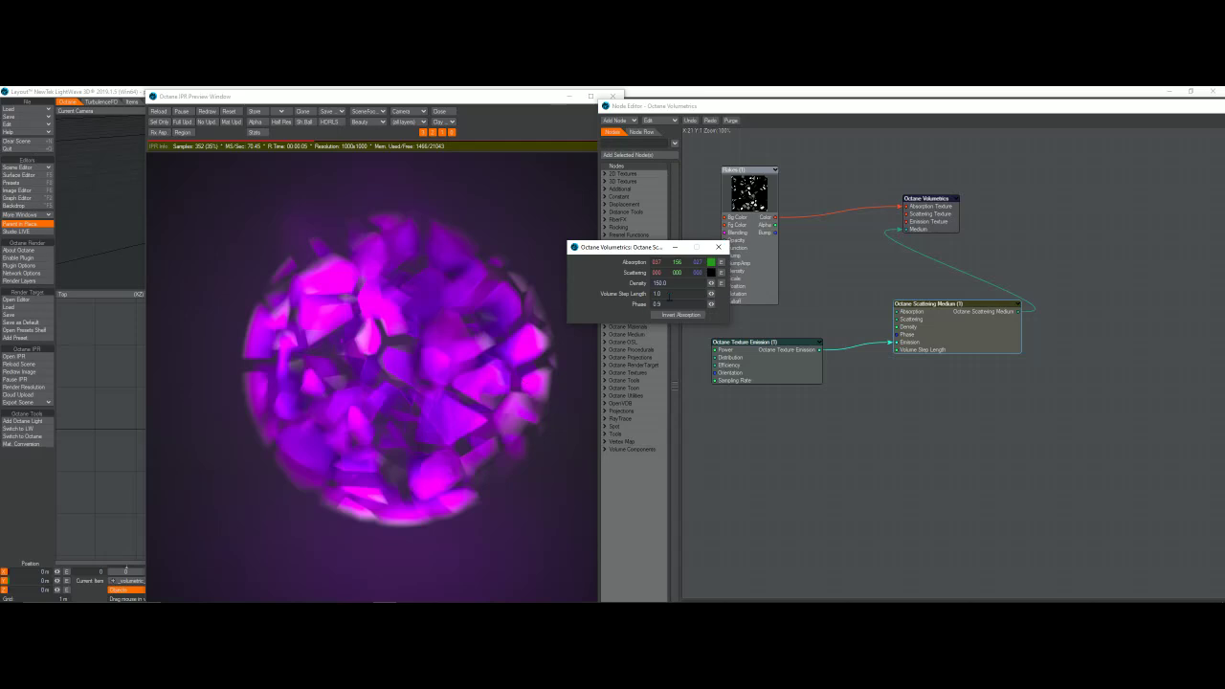
{"action": "key", "text": "BackSpace"}
{"action": "key", "text": "BackSpace"}
{"action": "key", "text": "Return"}
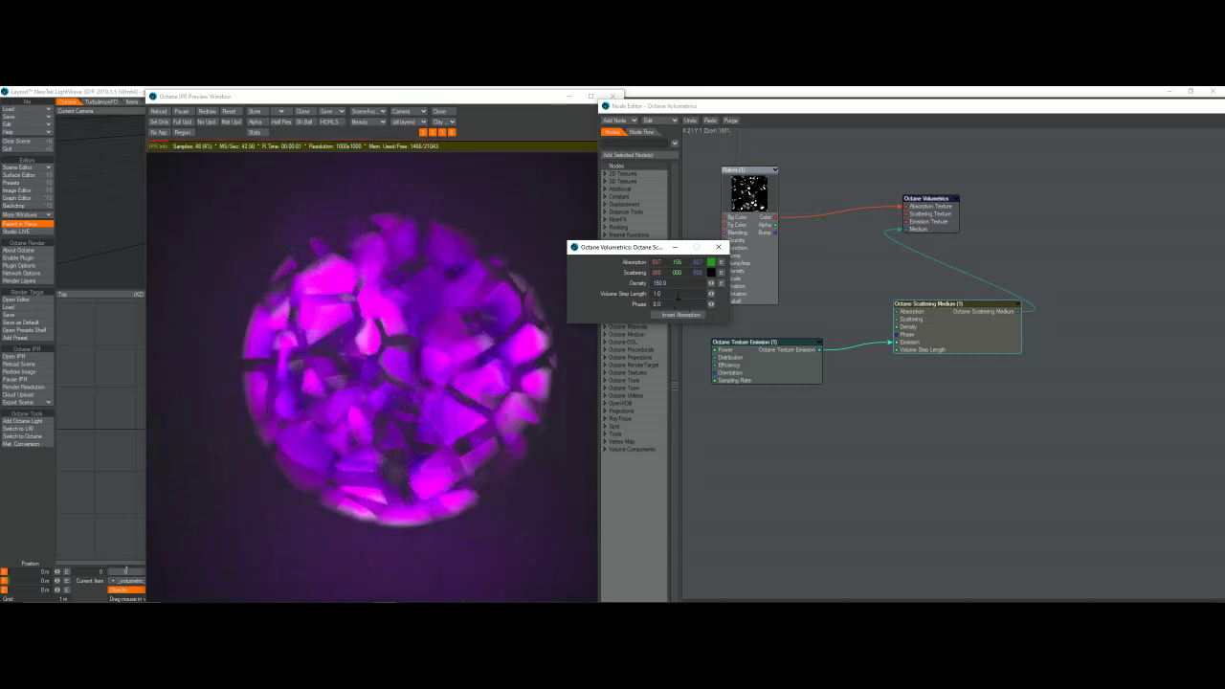
- Try volume step lengths of 4, 8 and 0.5 on the Scattering Medium, and set the value back to 1.0
{"action": "left_click", "coordinate": [678, 294]}
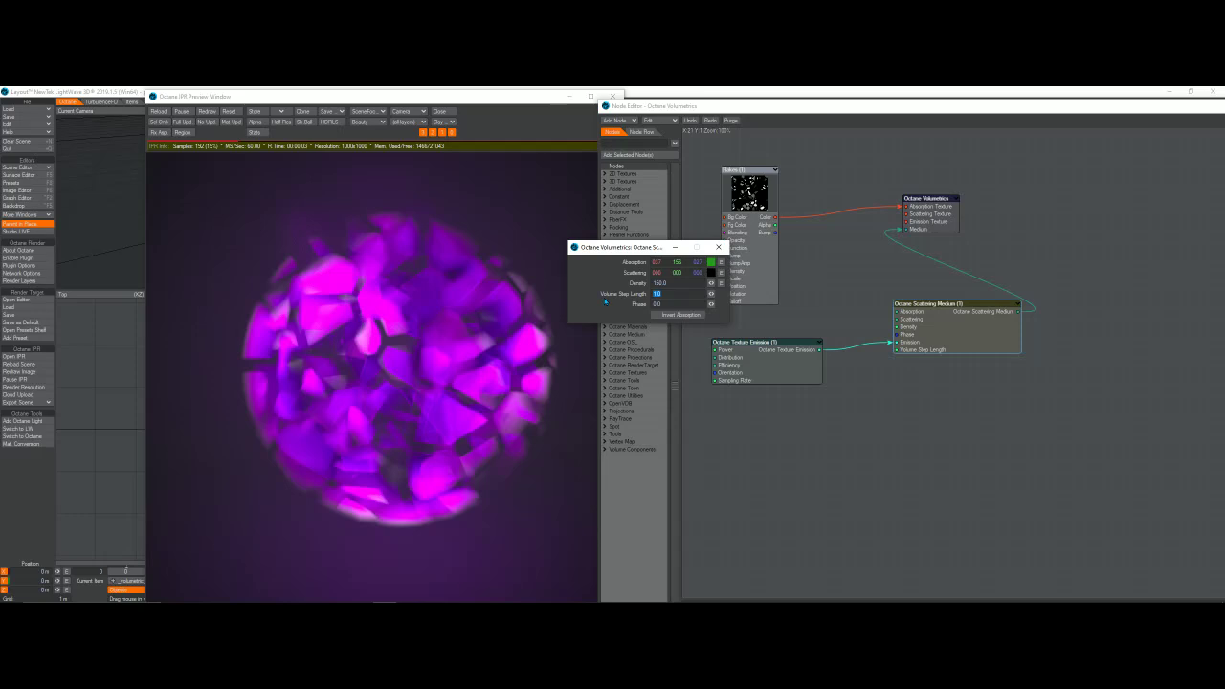
{"action": "type", "text": "4"}
{"action": "key", "text": "Return"}
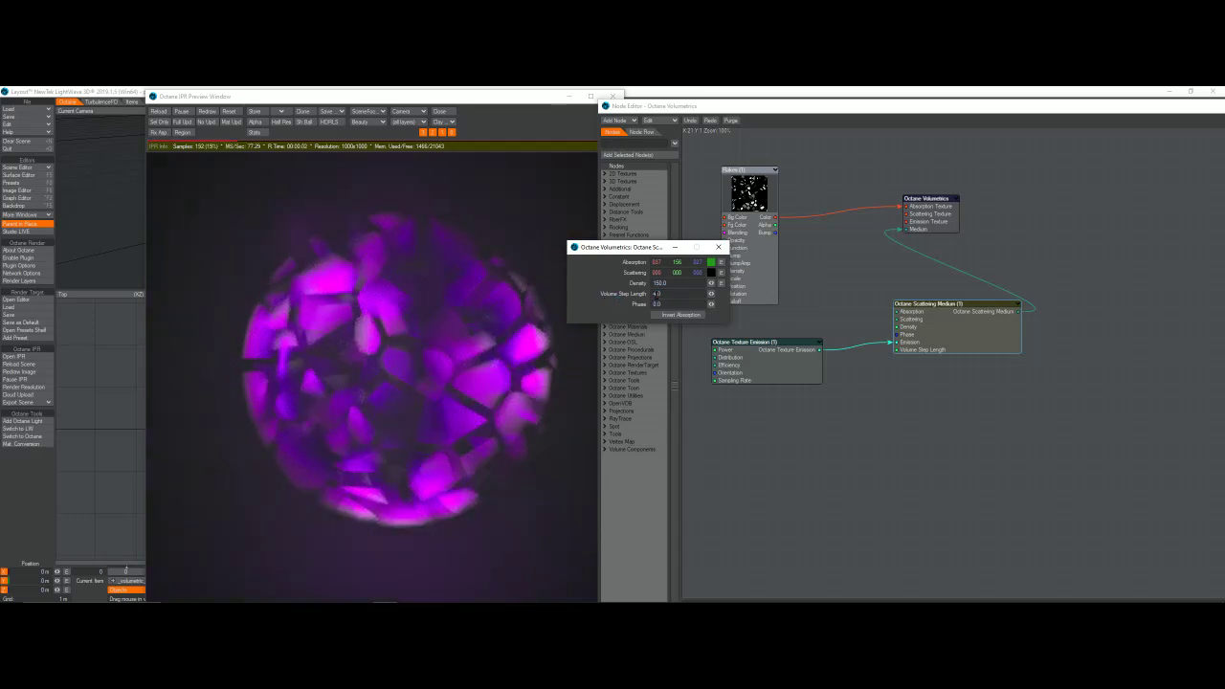
{"action": "double_click", "coordinate": [656, 294]}
{"action": "type", "text": "8"}
{"action": "key", "text": "Return"}
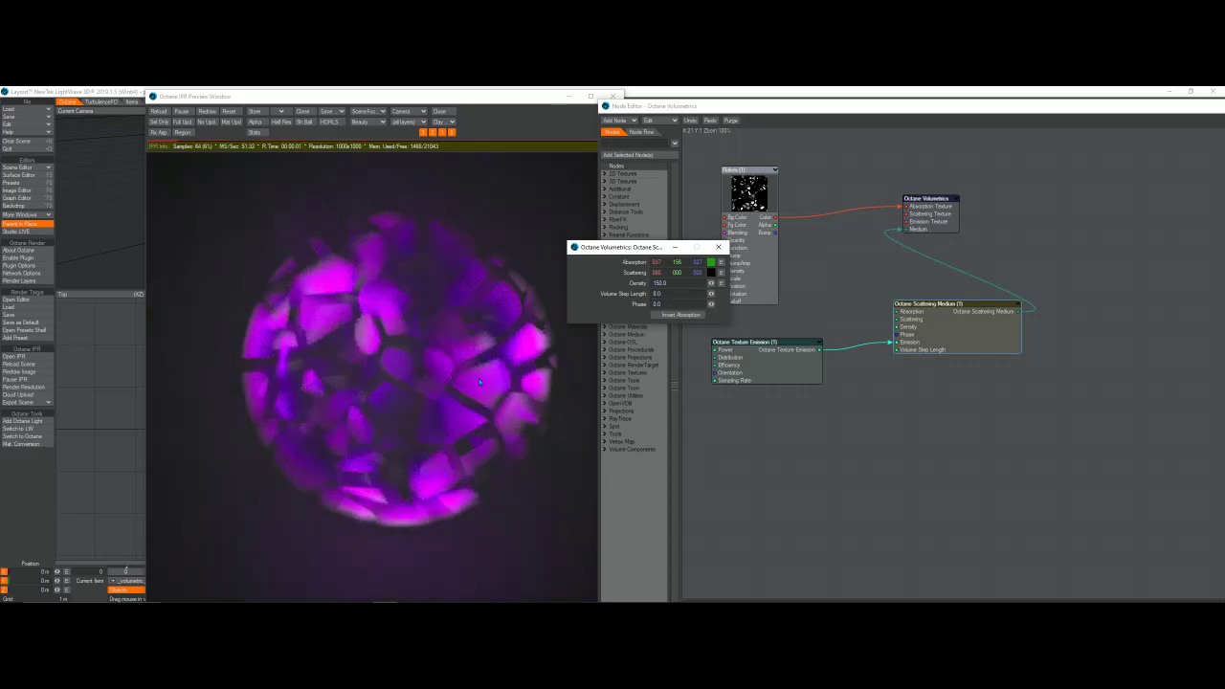
{"action": "double_click", "coordinate": [656, 294]}
{"action": "type", "text": "10.5"}
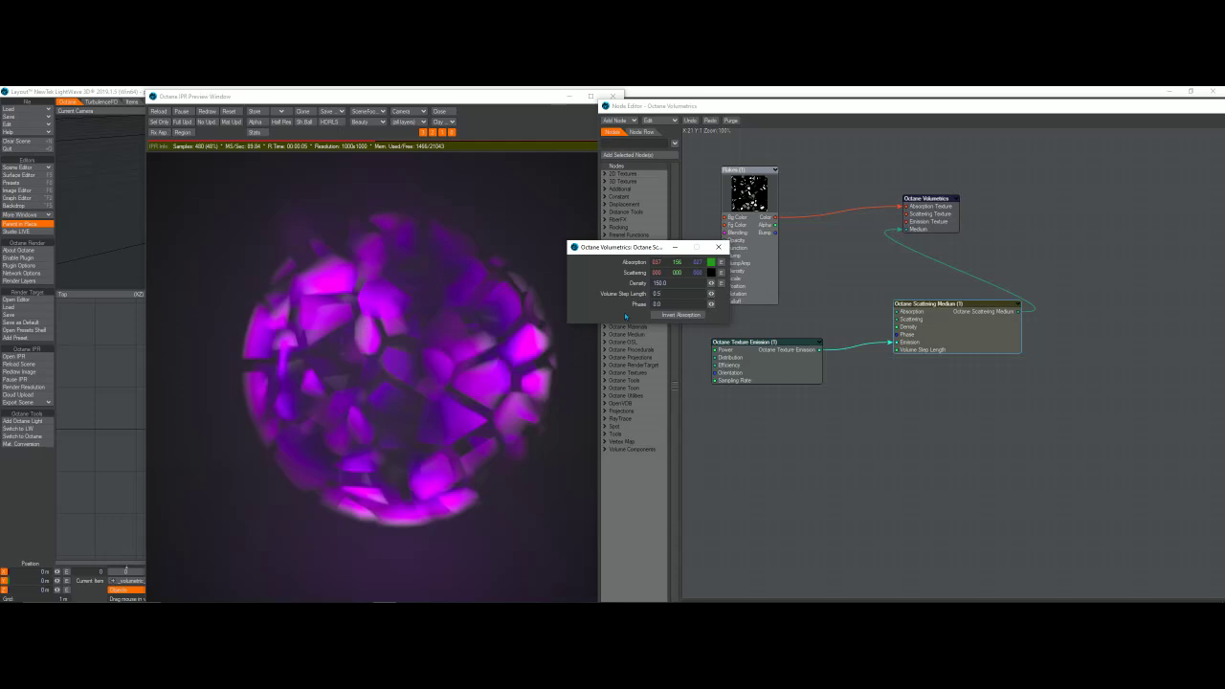
{"action": "key", "text": "Return"}
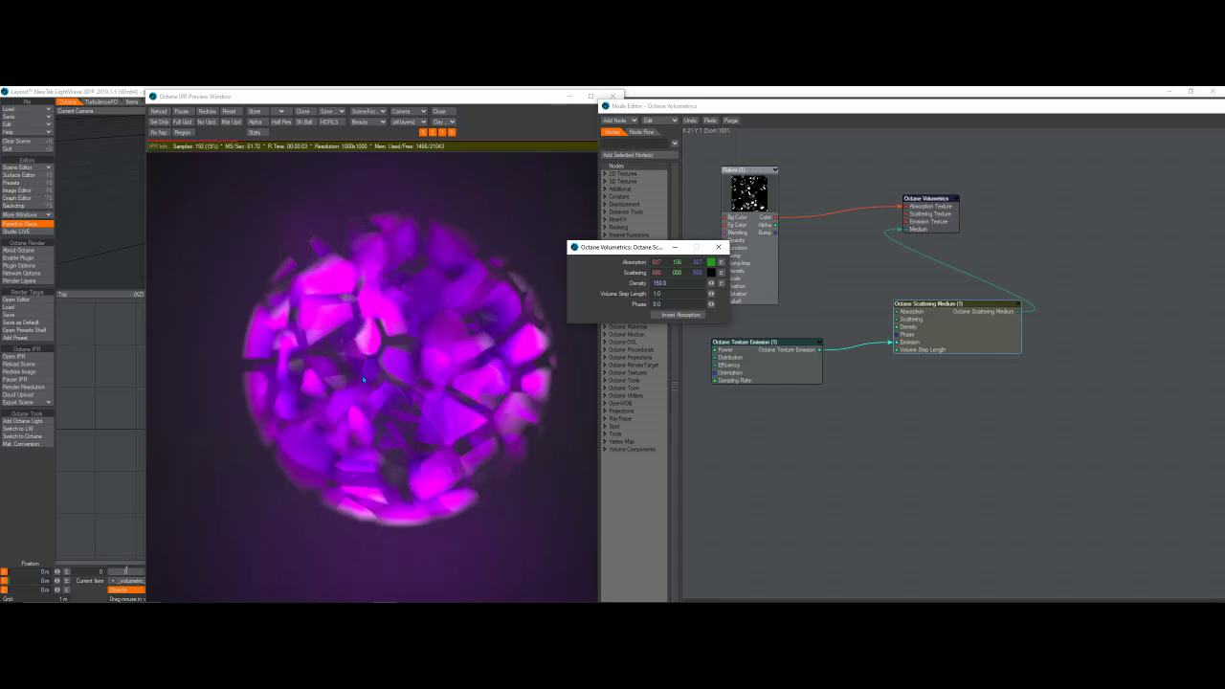
- Search the node list for "pro", add a Procedural 3D texture node and place it below the Texture Emission and Scattering Medium nodes
{"action": "left_click", "coordinate": [633, 143]}
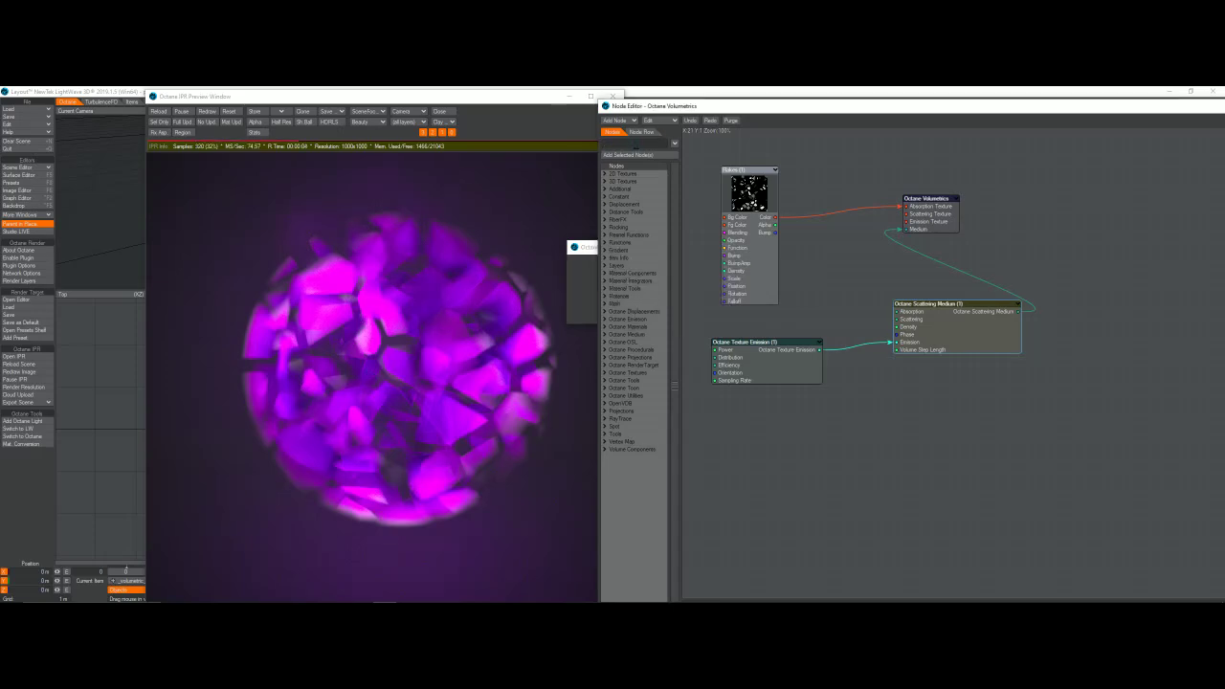
{"action": "type", "text": "pr"}
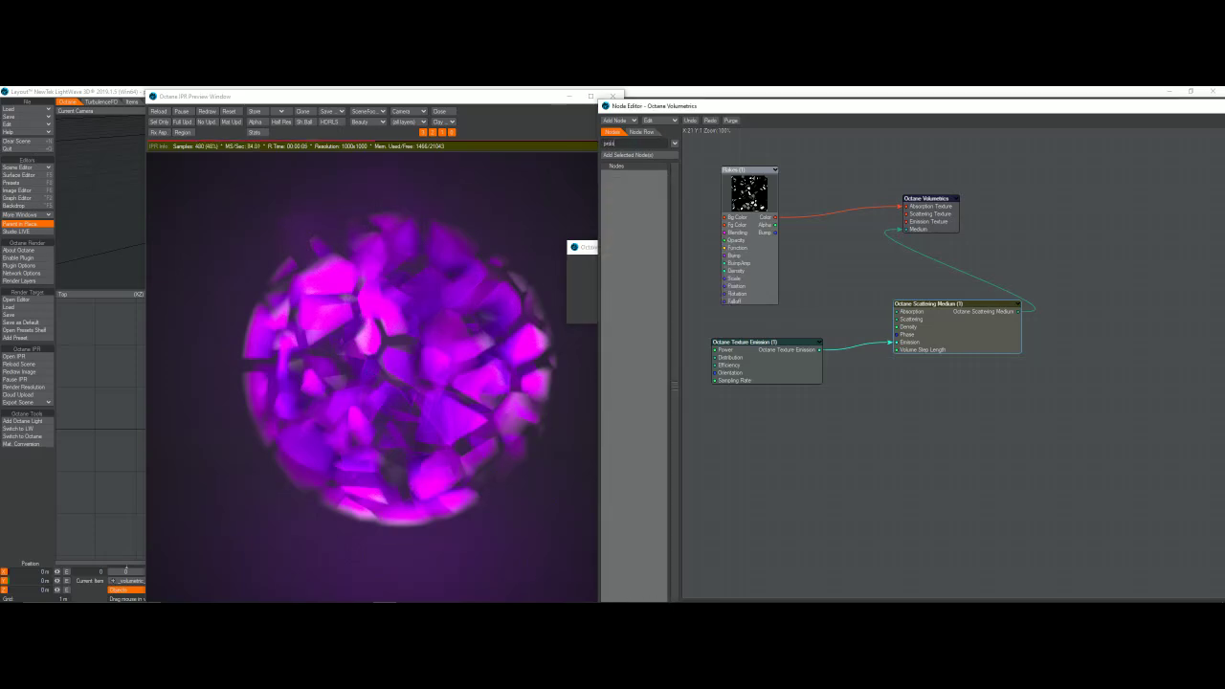
{"action": "type", "text": "o"}
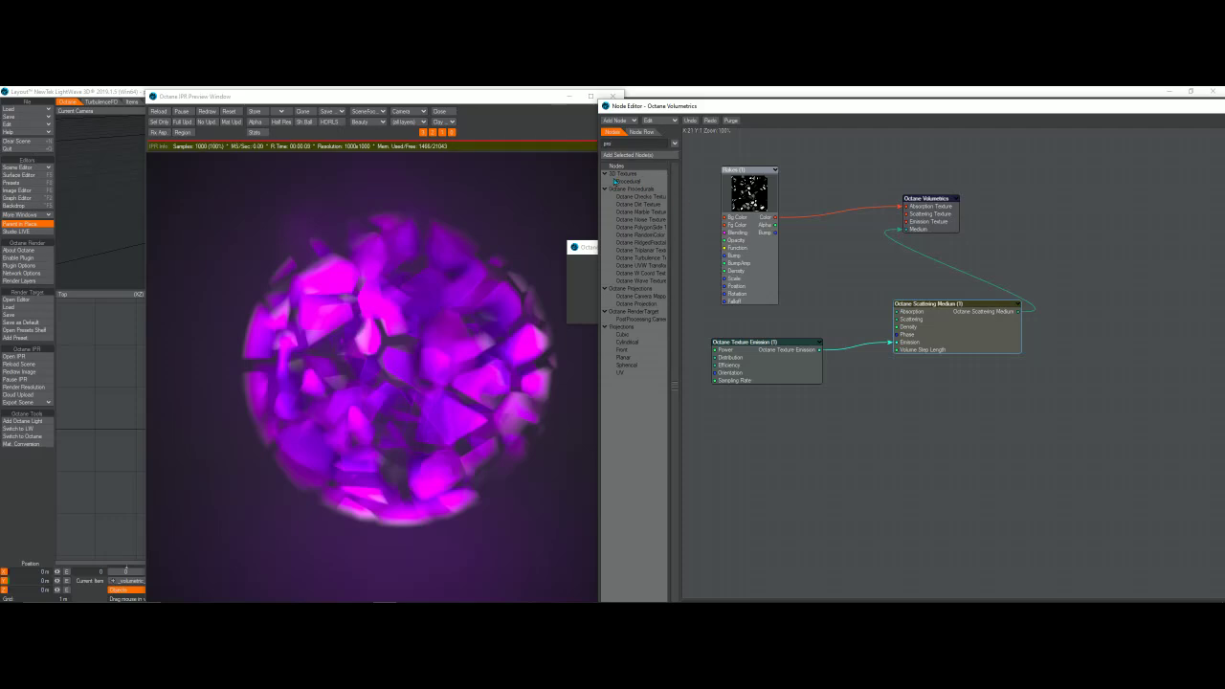
{"action": "double_click", "coordinate": [624, 181]}
{"action": "left_click_drag", "start_coordinate": [1085, 367], "coordinate": [964, 384]}
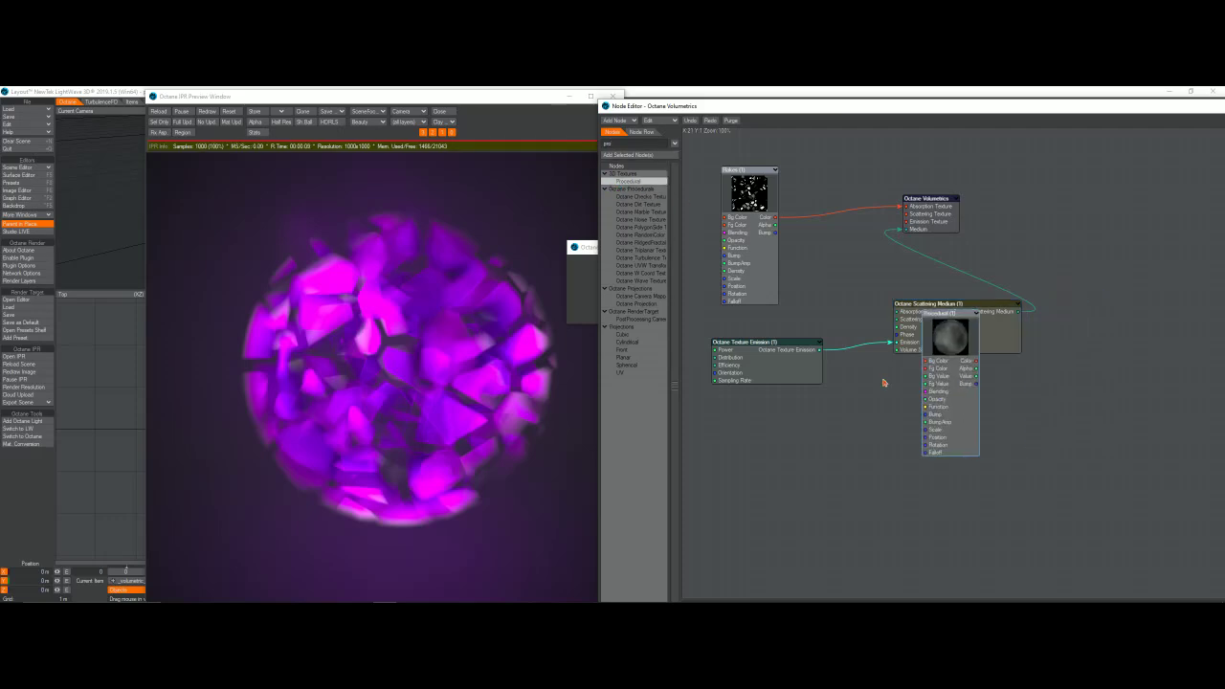
{"action": "mouse_move", "coordinate": [884, 383]}
{"action": "left_mouse_down"}
{"action": "mouse_move", "coordinate": [827, 396]}
{"action": "mouse_move", "coordinate": [874, 400]}
{"action": "left_mouse_up"}
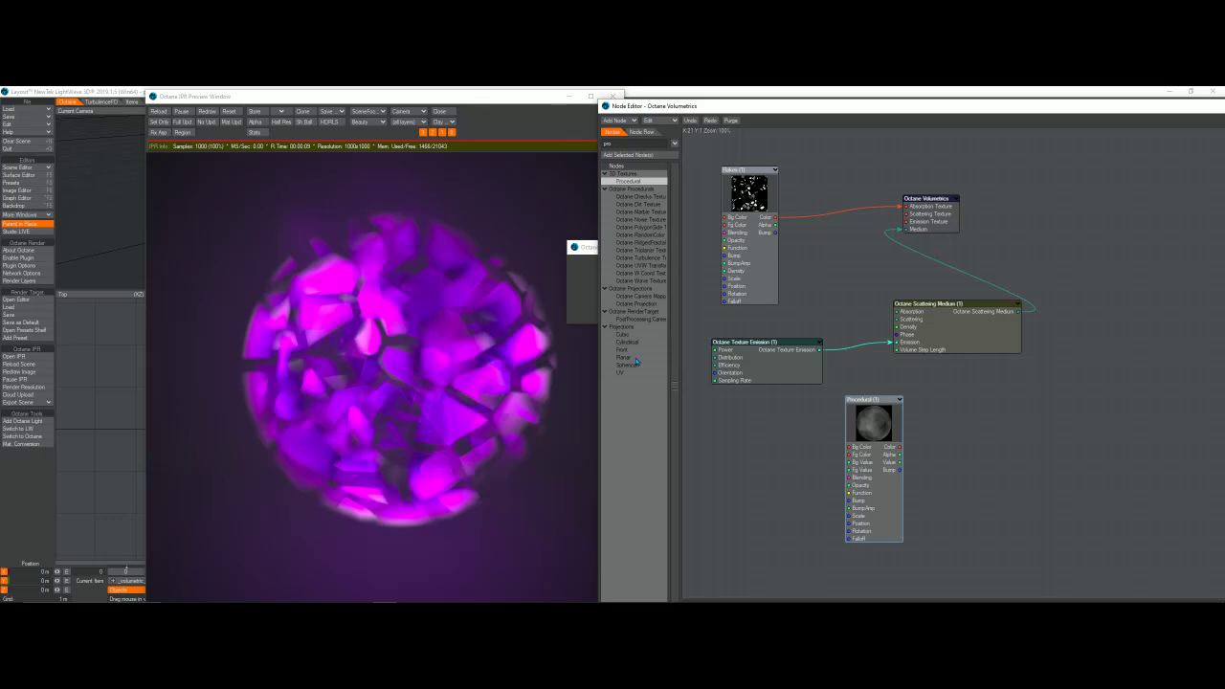
- Clear the node search, add a Honeycomb 3D texture and connect its Color output to the Octane Volumetrics Absorption Texture input
{"action": "key", "text": "BackSpace"}
{"action": "key", "text": "BackSpace"}
{"action": "key", "text": "BackSpace"}
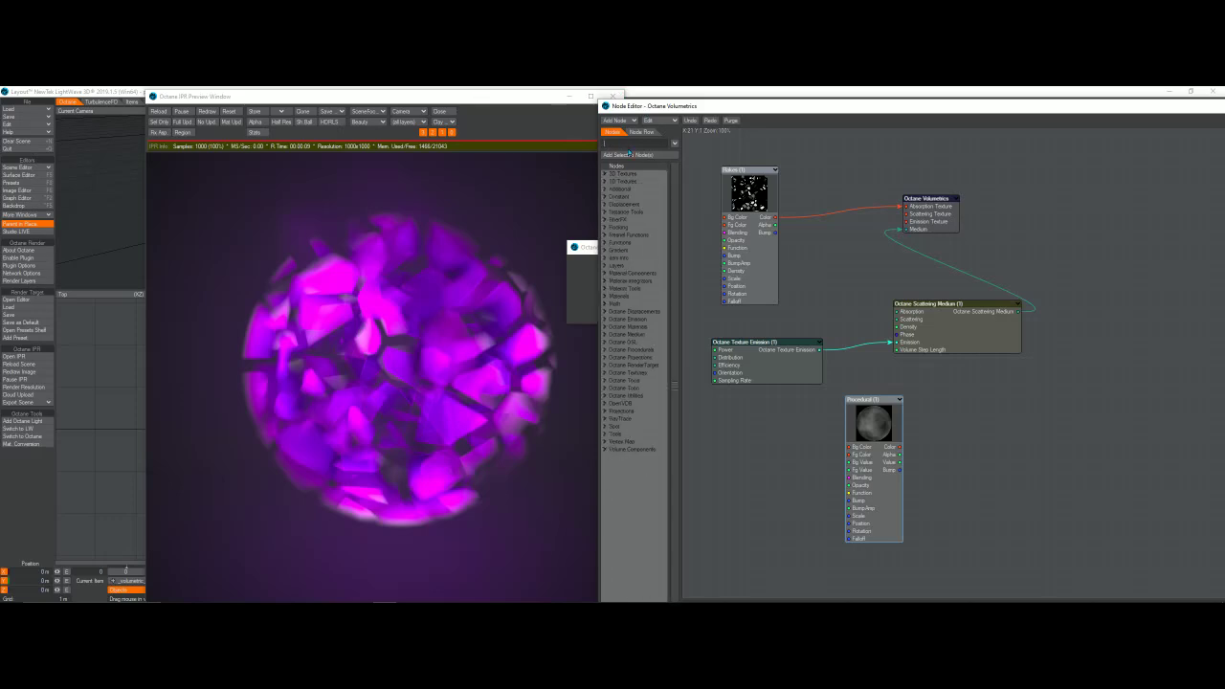
{"action": "left_click", "coordinate": [605, 174]}
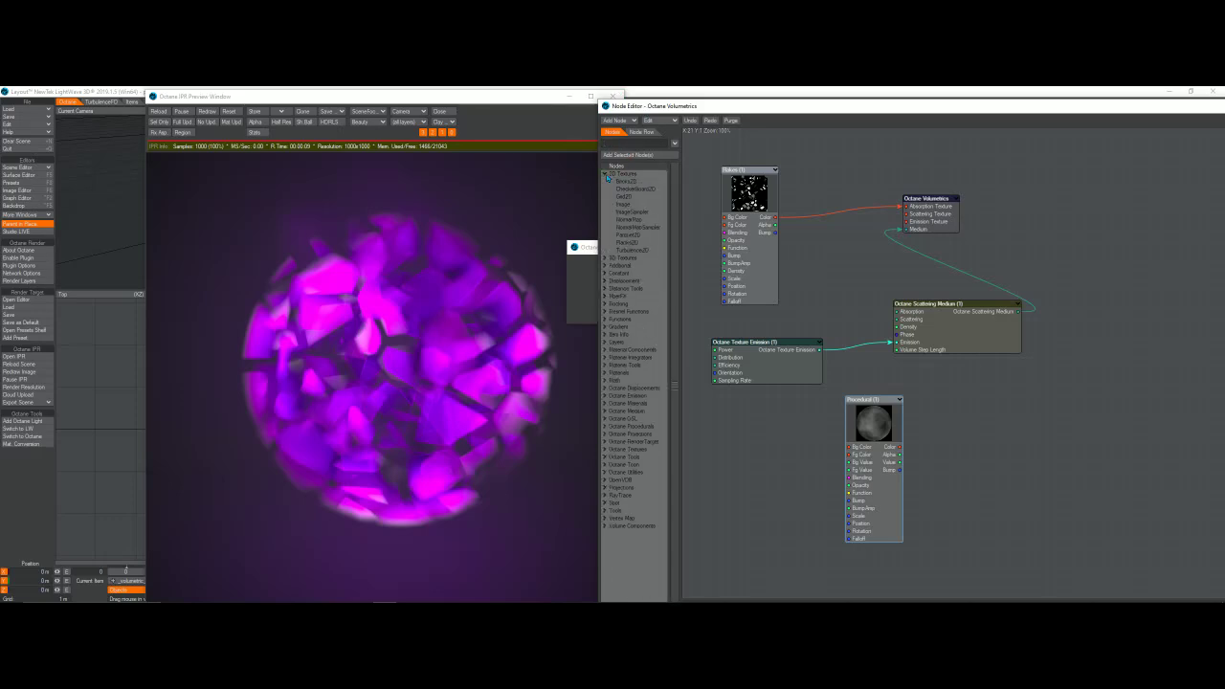
{"action": "left_click", "coordinate": [605, 258]}
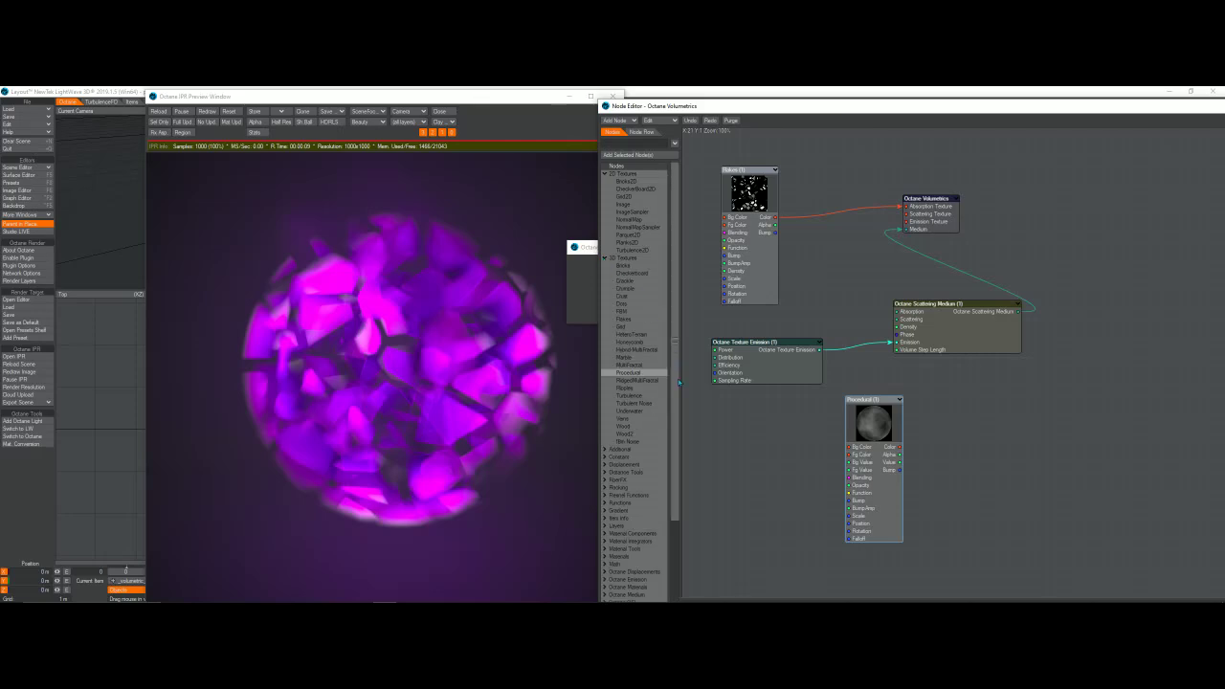
{"action": "double_click", "coordinate": [635, 344]}
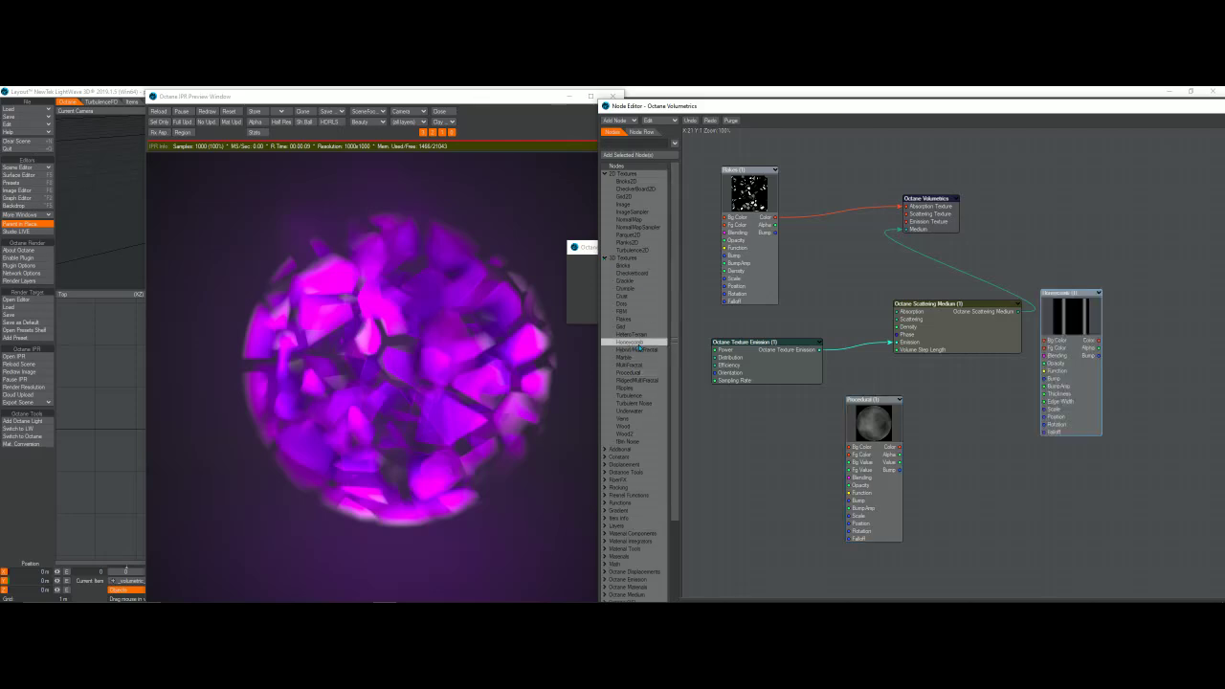
{"action": "left_click_drag", "start_coordinate": [1089, 349], "coordinate": [907, 207]}
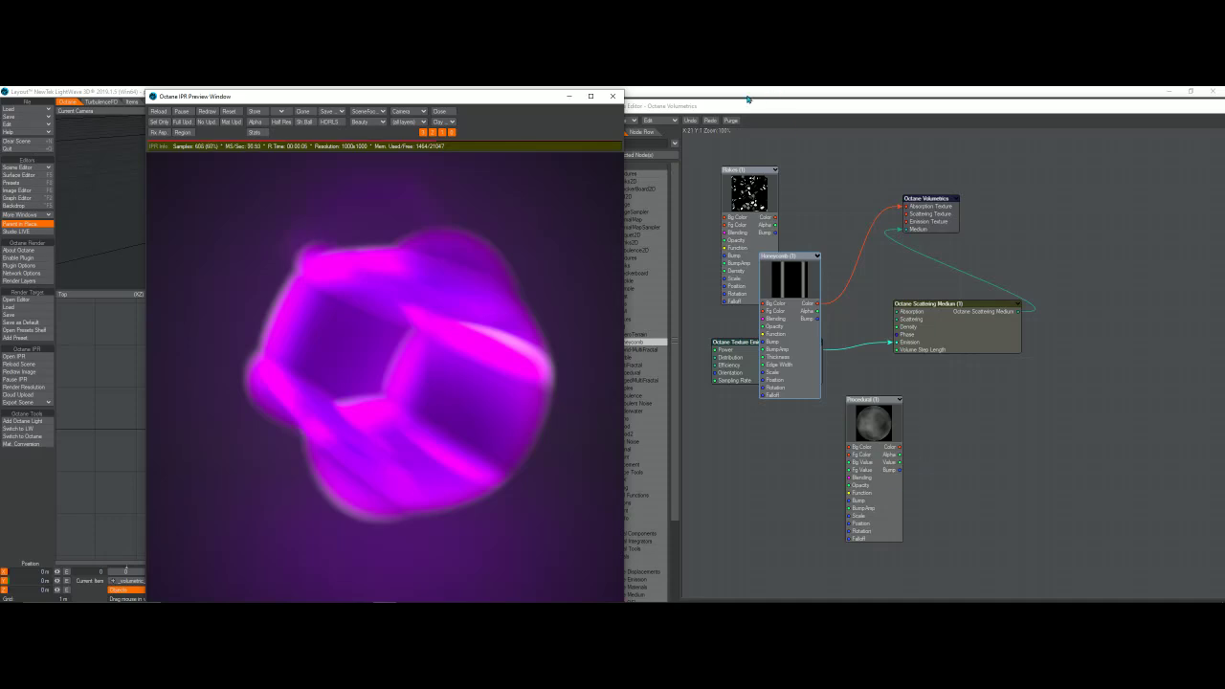
- Add a RidgedMultiFractal texture, connect its Color to the Absorption Texture input in place of Honeycomb, and reload the IPR preview
{"action": "left_click_drag", "start_coordinate": [711, 118], "coordinate": [747, 111]}
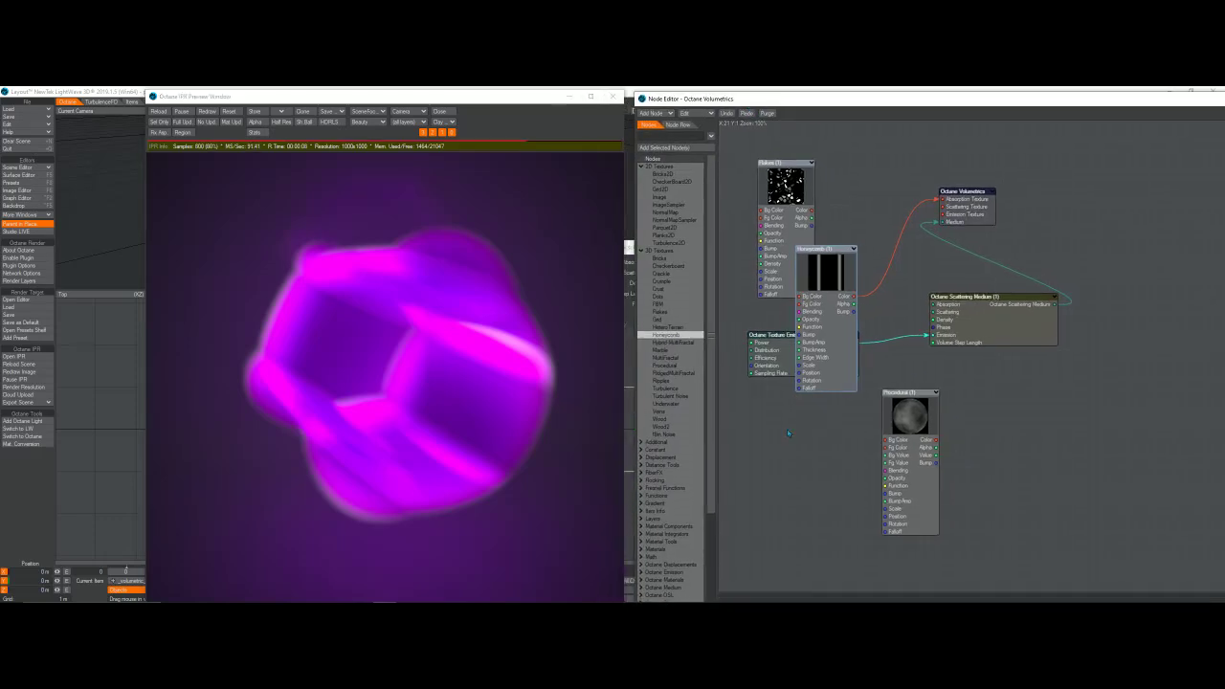
{"action": "left_click_drag", "start_coordinate": [688, 375], "coordinate": [818, 485]}
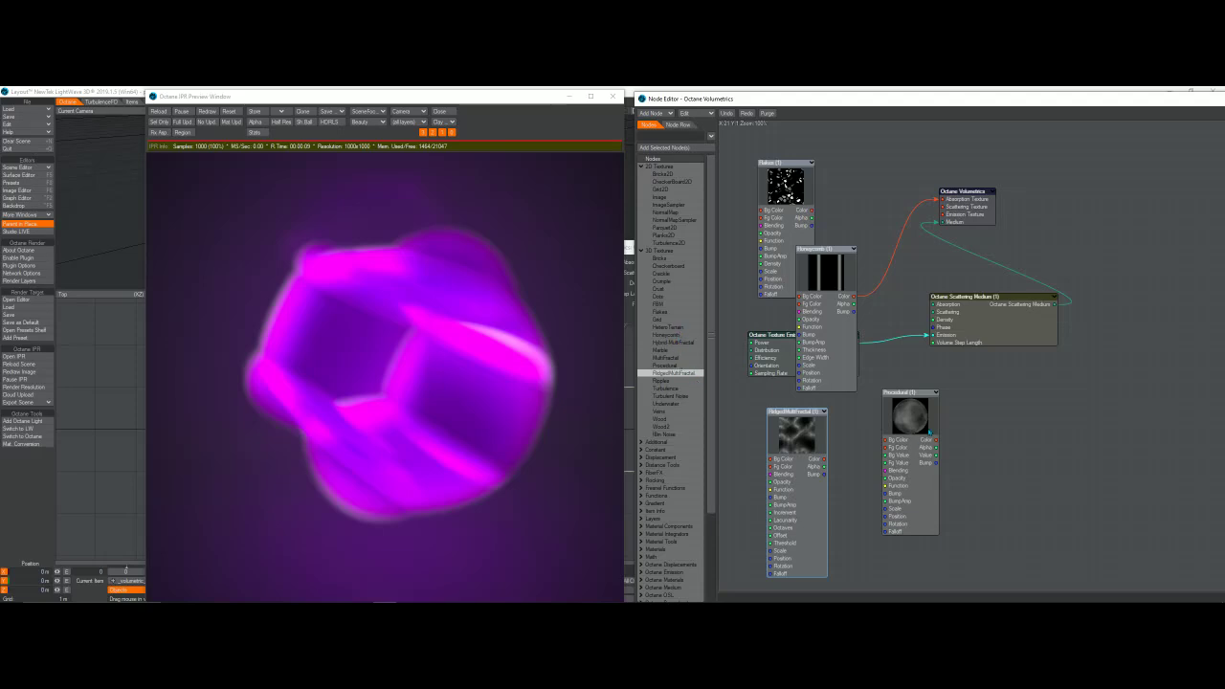
{"action": "left_click_drag", "start_coordinate": [825, 459], "coordinate": [947, 198]}
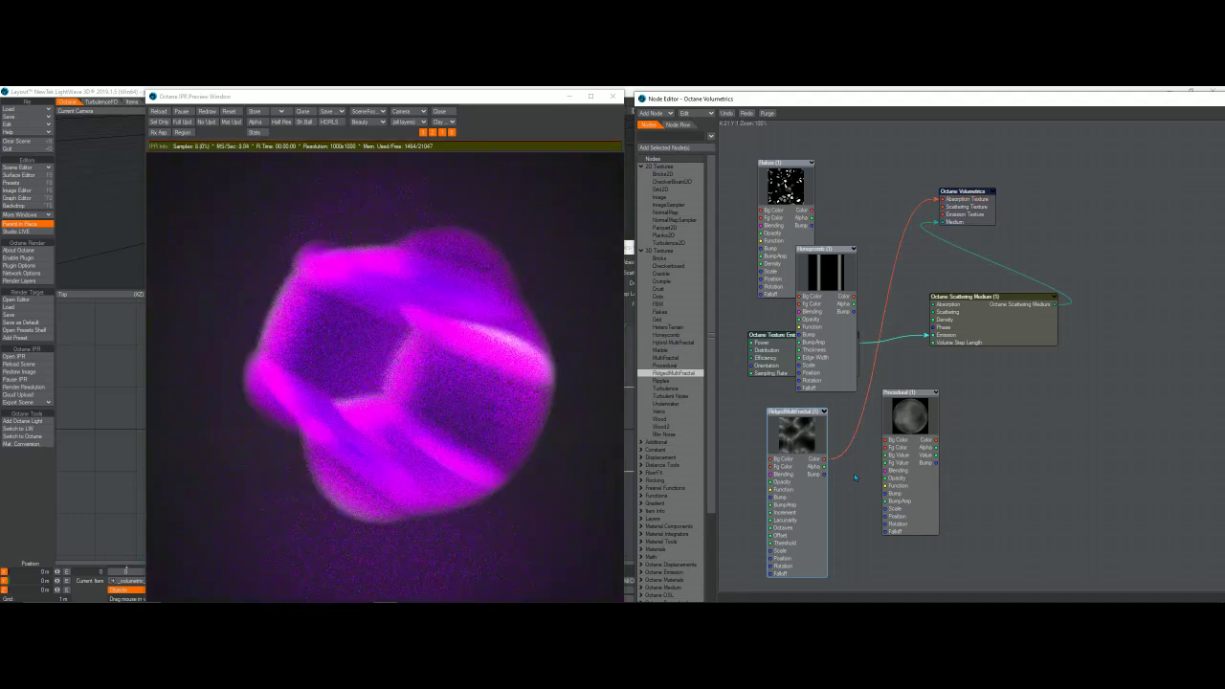
{"action": "left_click", "coordinate": [158, 111]}
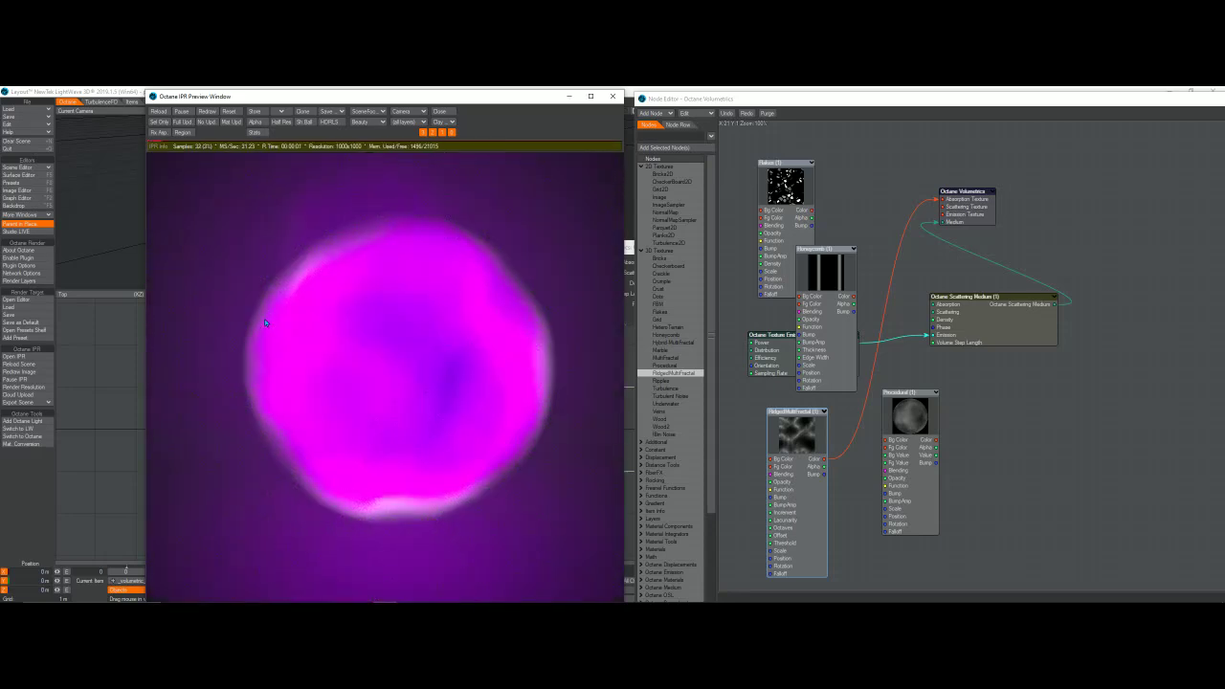
- Open the RidgedMultiFractal node's settings beside the preview and set its foreground colour to white
{"action": "double_click", "coordinate": [819, 509]}
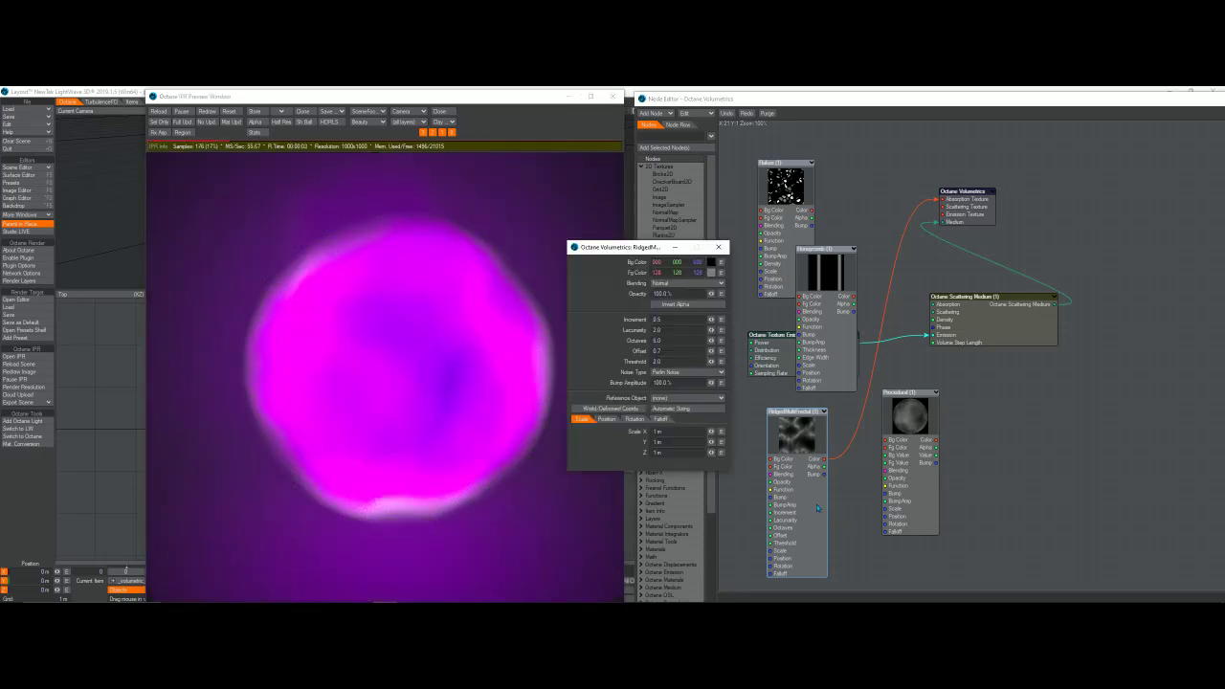
{"action": "left_click_drag", "start_coordinate": [610, 249], "coordinate": [793, 247]}
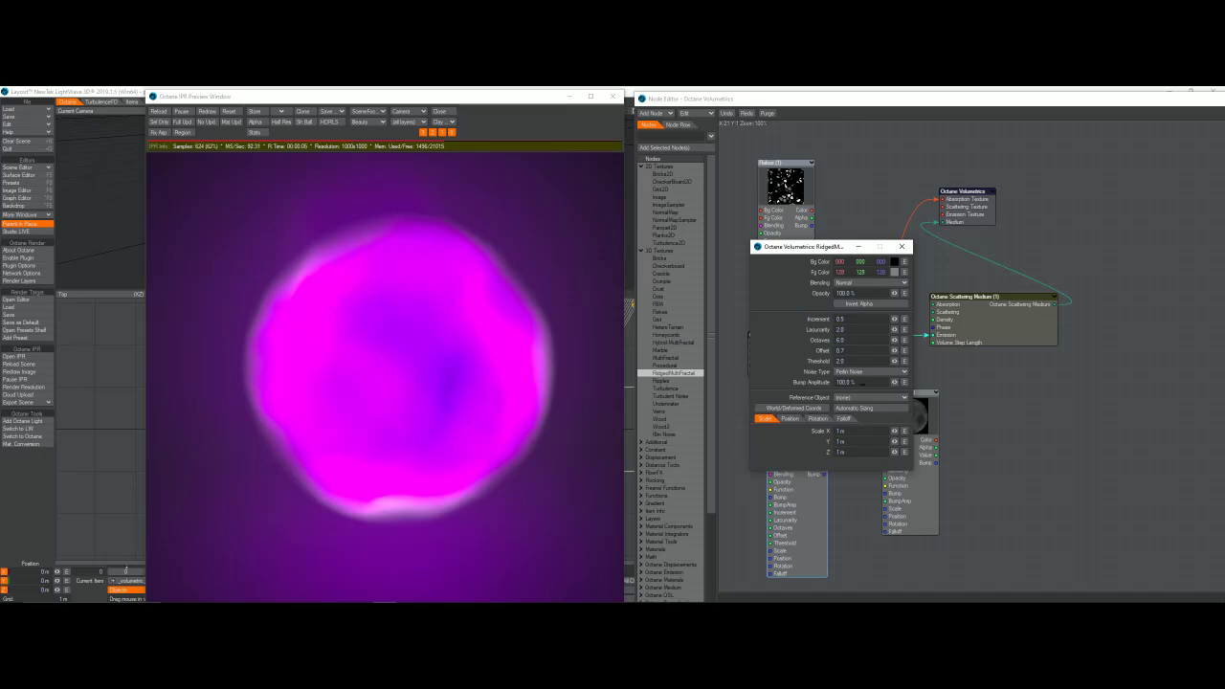
{"action": "left_click", "coordinate": [894, 272]}
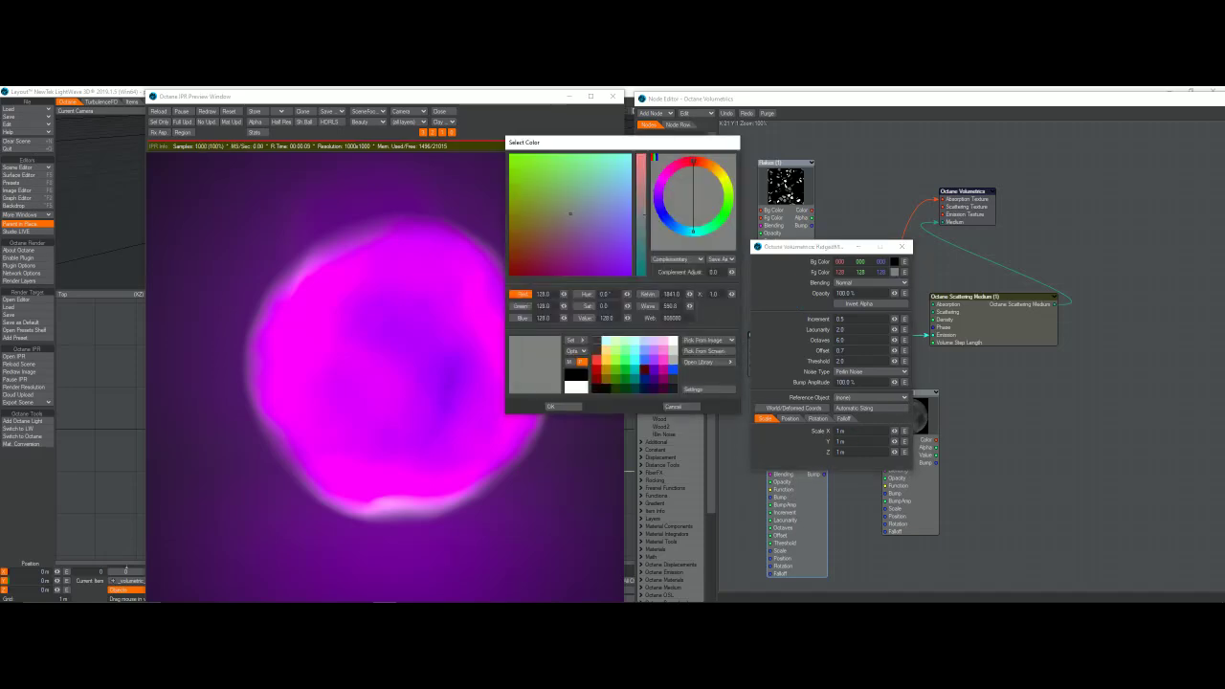
{"action": "left_click", "coordinate": [575, 387]}
{"action": "left_click", "coordinate": [551, 405]}
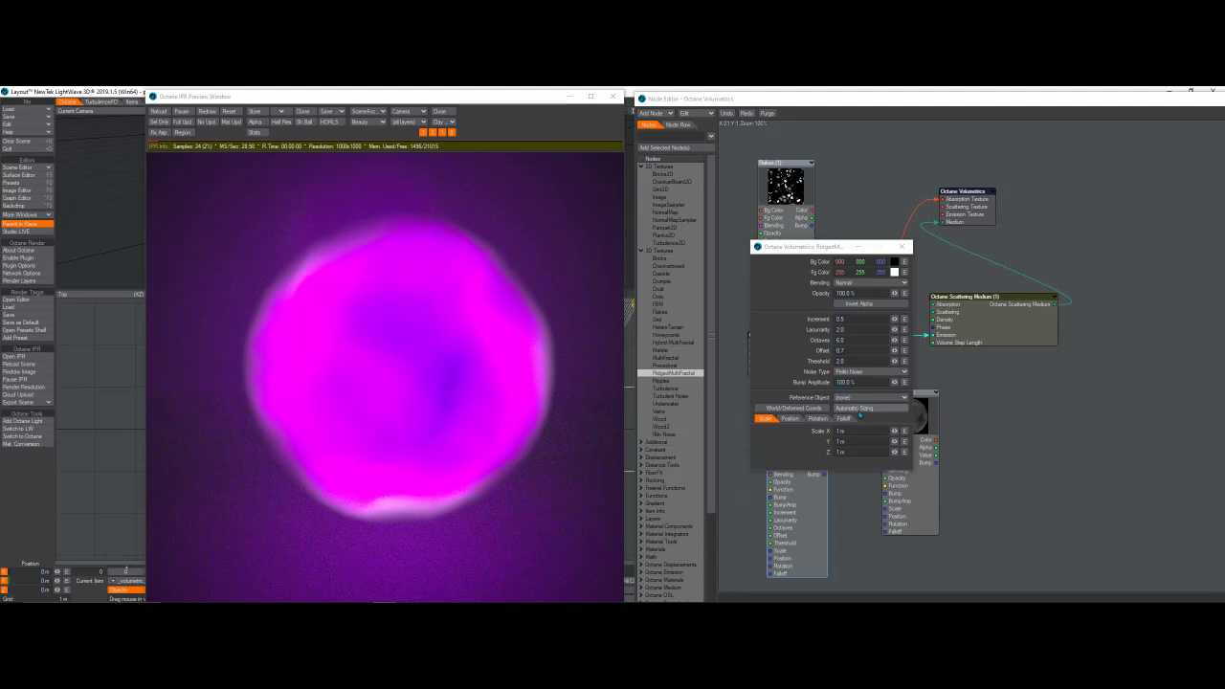
- Set the RidgedMultiFractal's scale to 0.1 m on X, Y and Z, and reload the IPR preview
{"action": "left_click_drag", "start_coordinate": [851, 430], "coordinate": [800, 437]}
{"action": "key", "text": "BackSpace"}
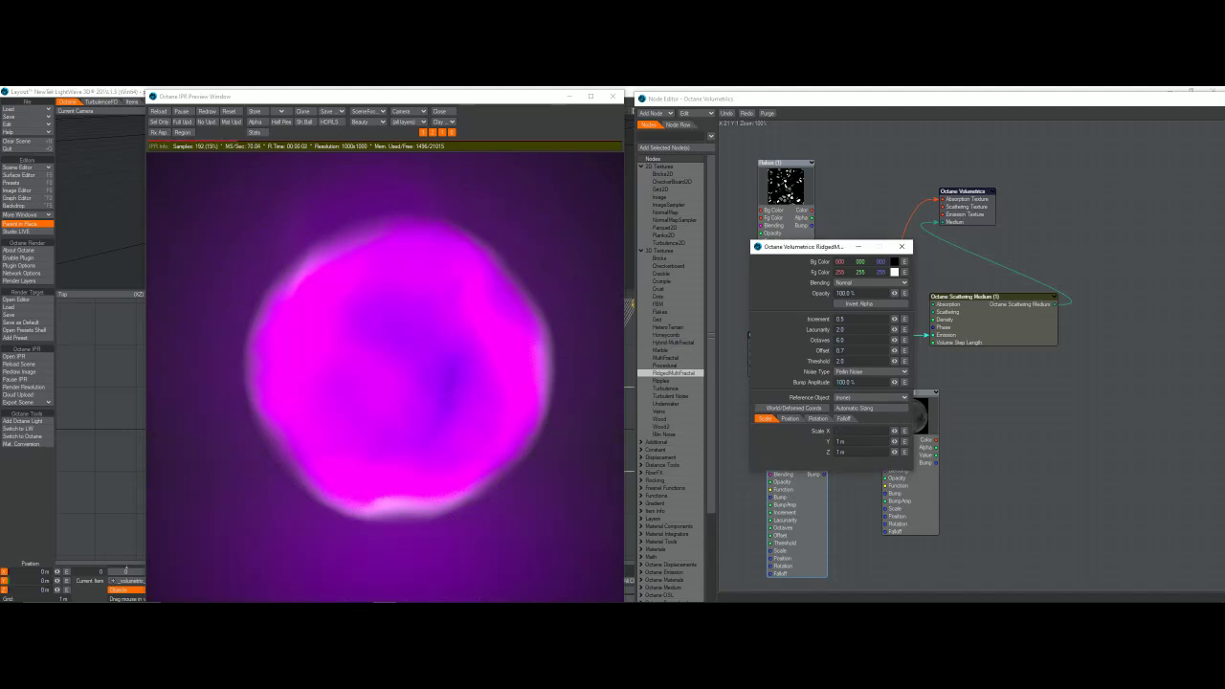
{"action": "type", "text": "0.1"}
{"action": "key", "text": "Return"}
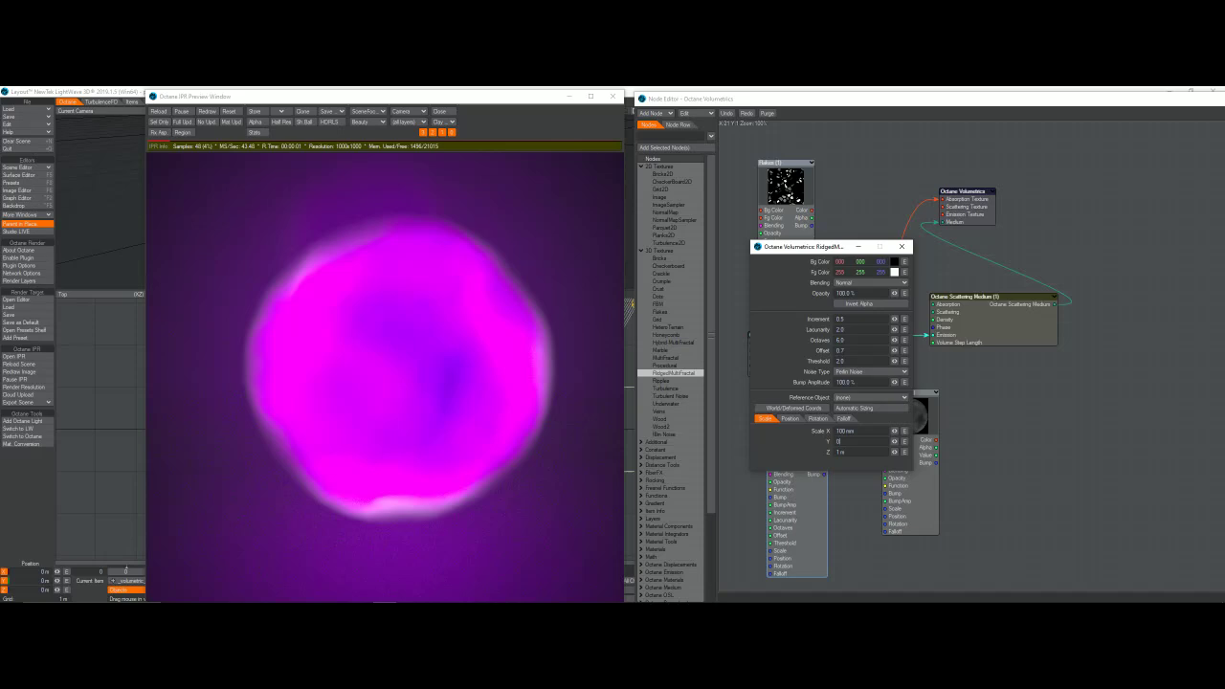
{"action": "type", "text": "0.1"}
{"action": "key", "text": "Return"}
{"action": "key", "text": "Return"}
{"action": "left_click", "coordinate": [158, 112]}
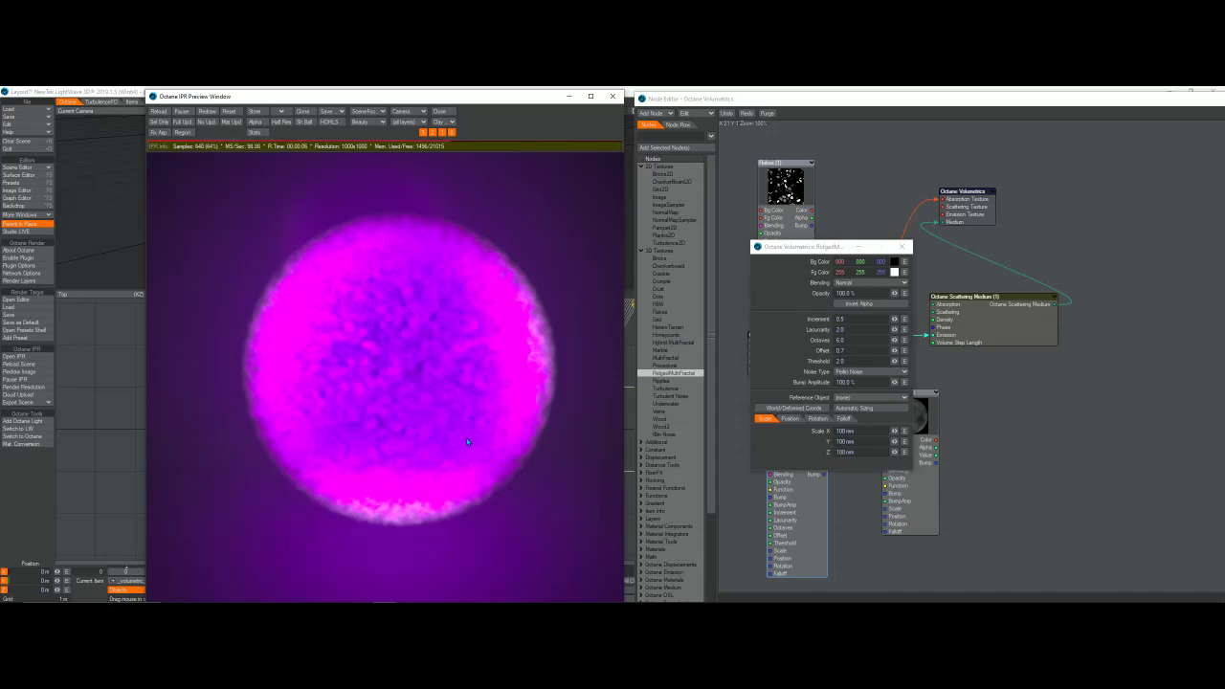
- Close the RidgedMultiFractal settings and arrange the Flakes and Honeycomb nodes side by side above the Texture Emission node
{"action": "left_click_drag", "start_coordinate": [795, 250], "coordinate": [943, 227]}
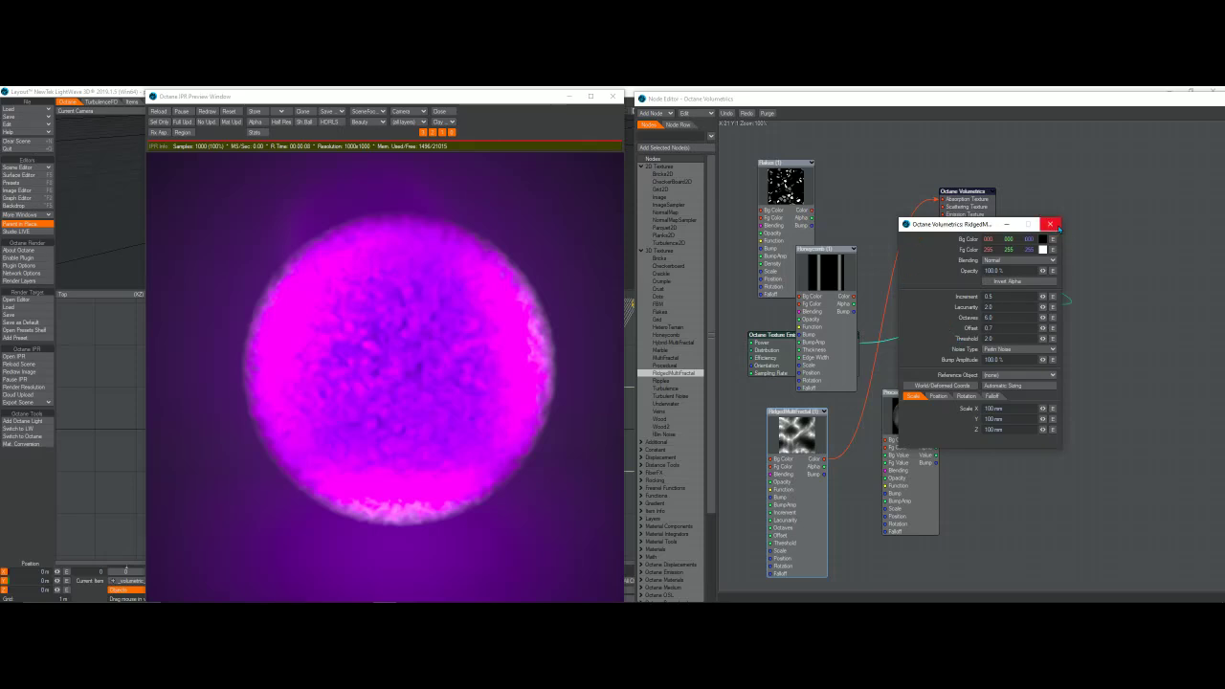
{"action": "left_click", "coordinate": [1050, 224]}
{"action": "left_click_drag", "start_coordinate": [794, 332], "coordinate": [833, 237]}
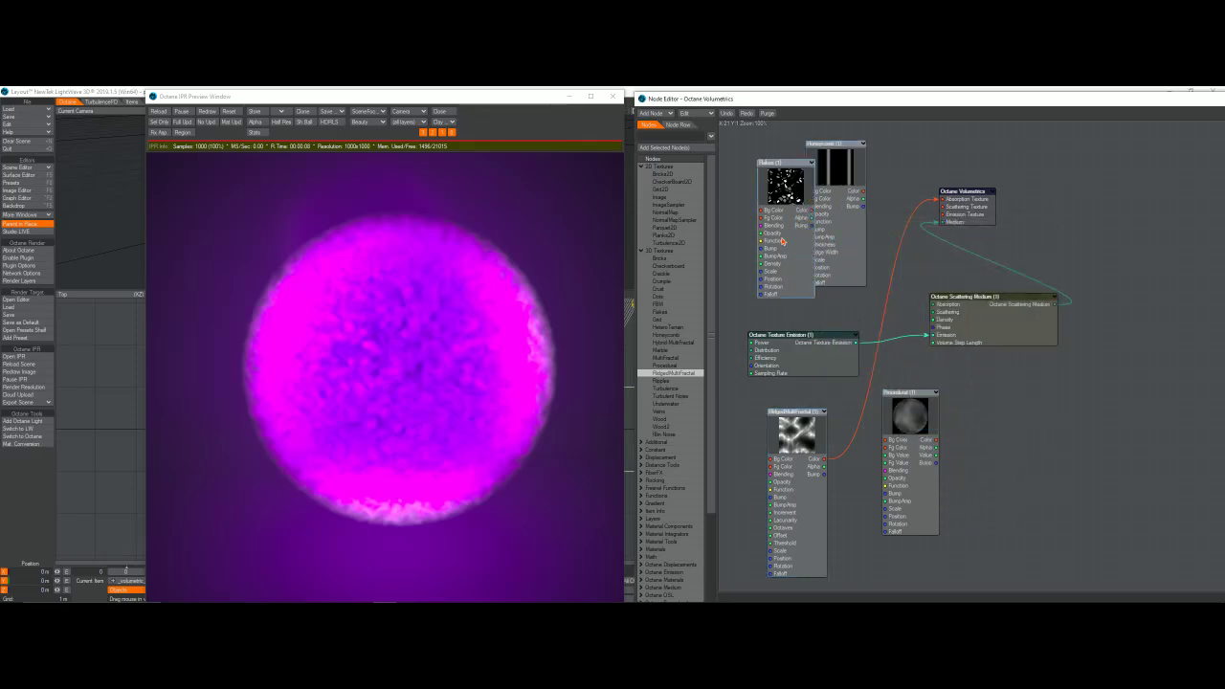
{"action": "left_click_drag", "start_coordinate": [769, 163], "coordinate": [740, 154]}
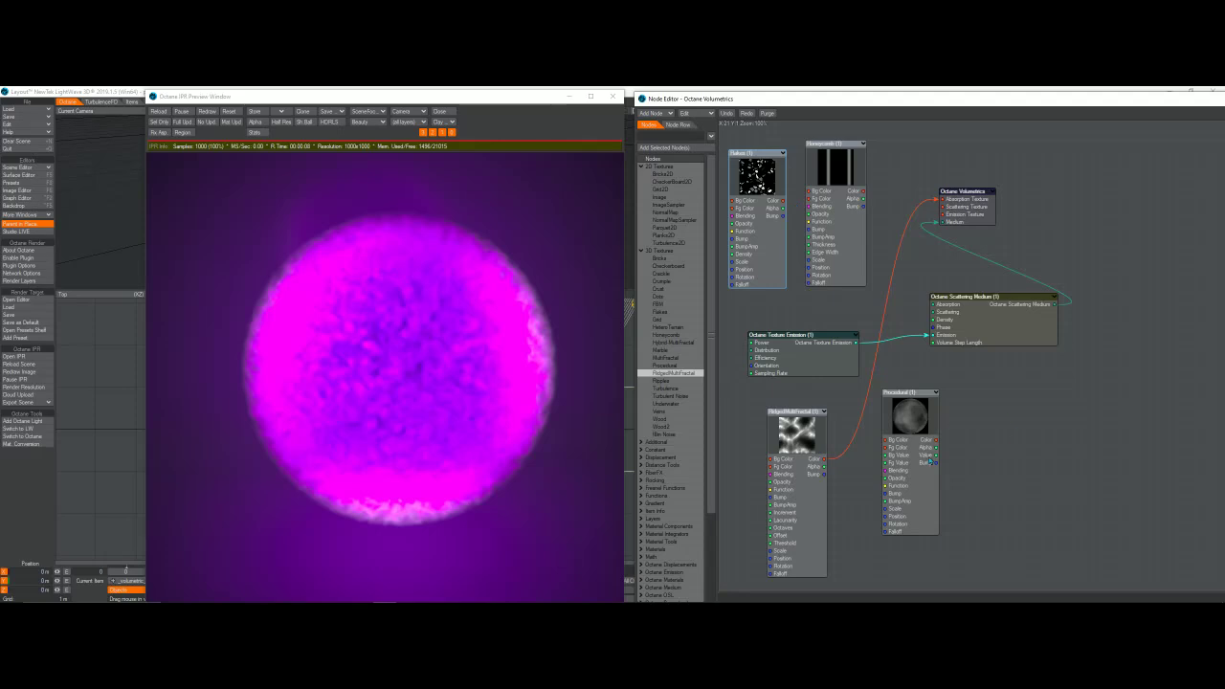